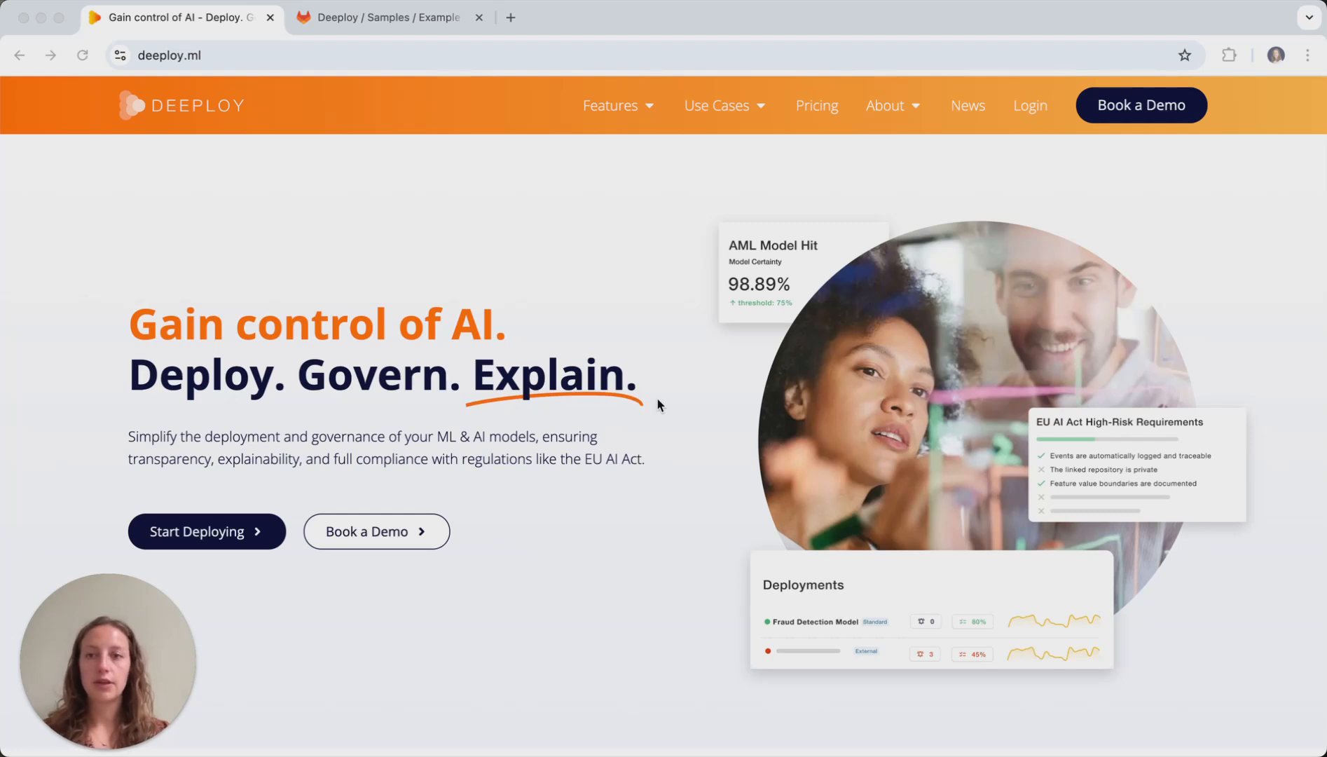
# - Log in to the platform and start creating a managed deployment in the Tutorial workspace
pyautogui.click(1036, 111)
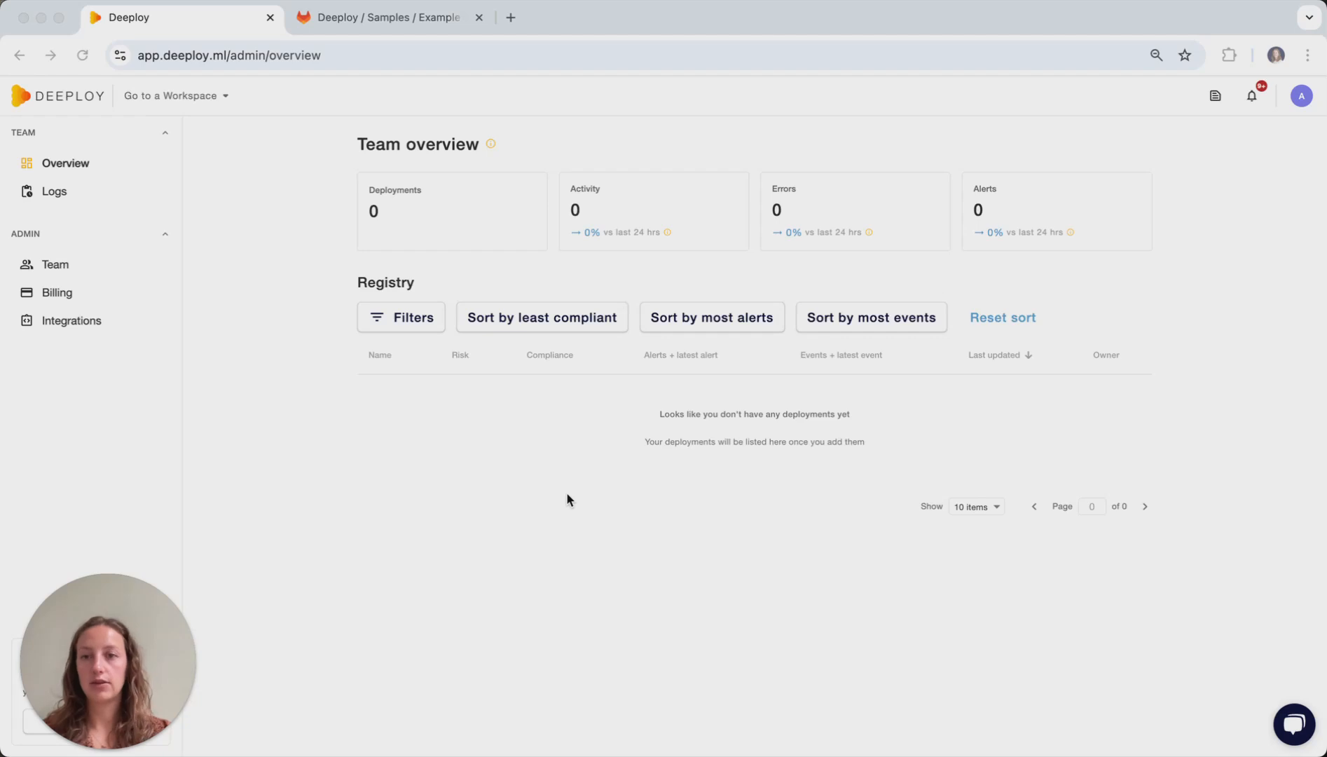
pyautogui.click(207, 95)
pyautogui.click(209, 140)
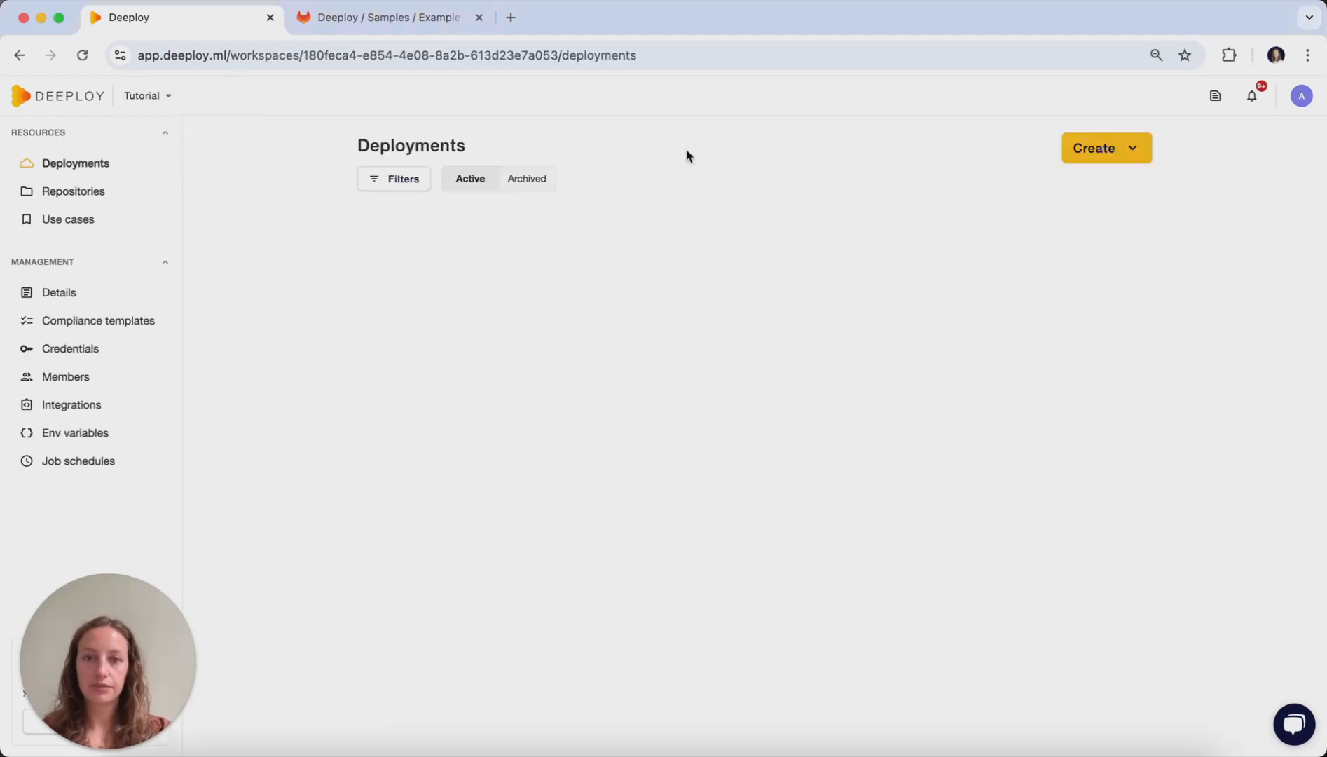
pyautogui.click(1127, 150)
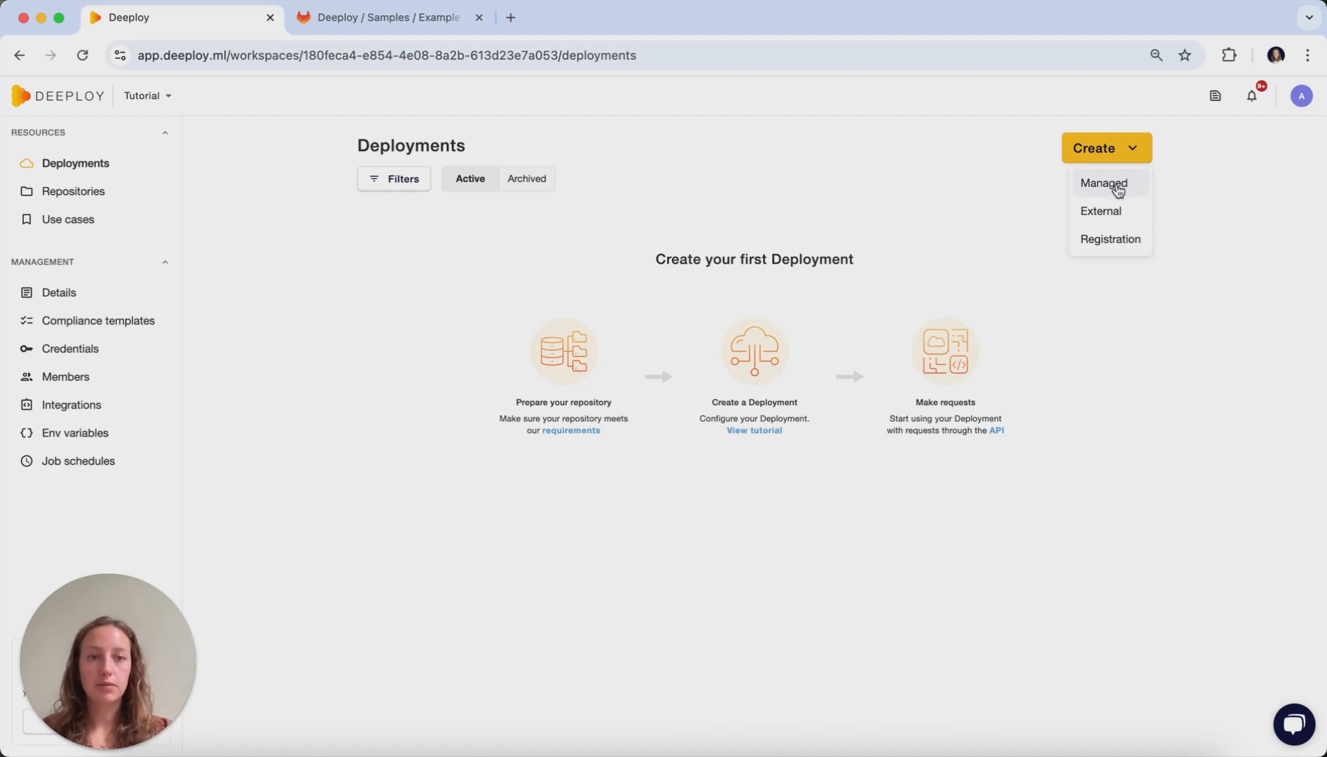
pyautogui.click(1117, 188)
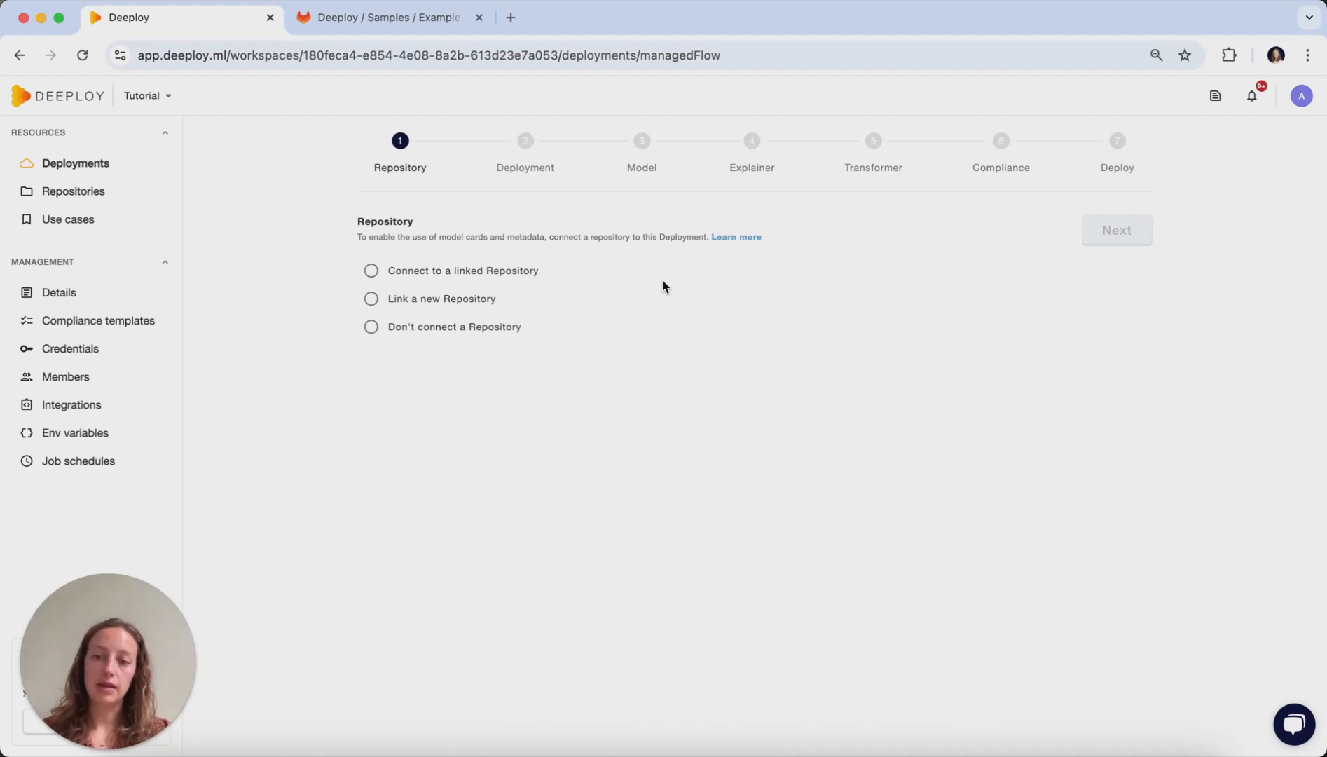
# - Switch to the example-sklearn-census repository in GitLab and examine its file structure and the model folder's reference.json
pyautogui.click(398, 22)
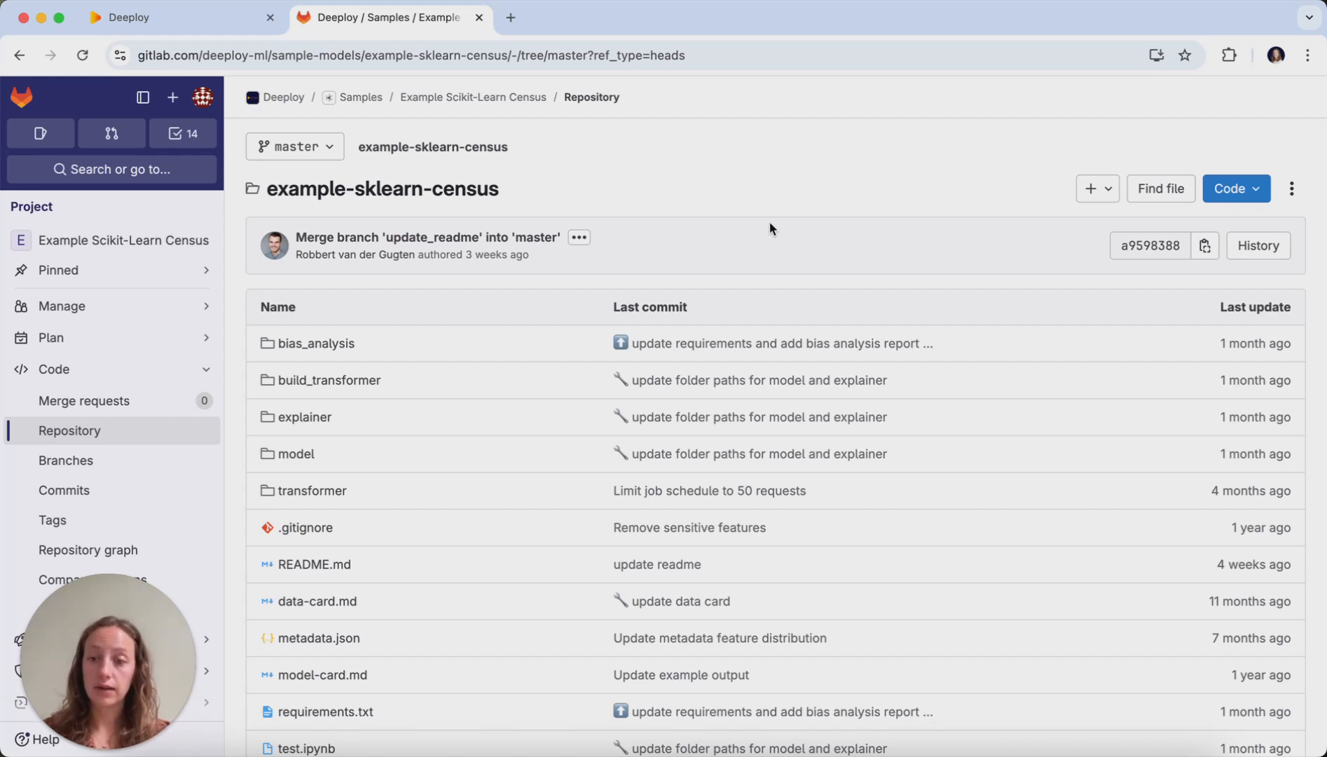
pyautogui.scroll(-2, 782, 196)
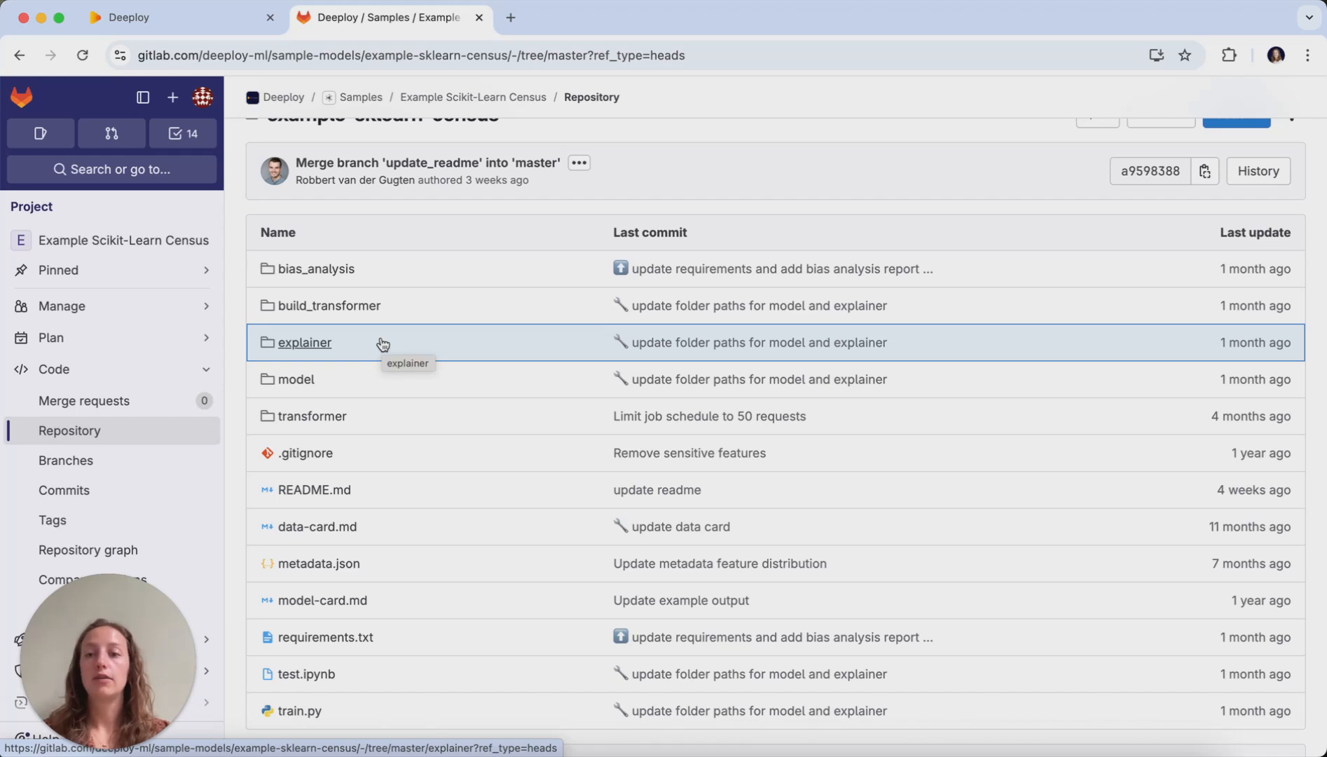
pyautogui.click(296, 379)
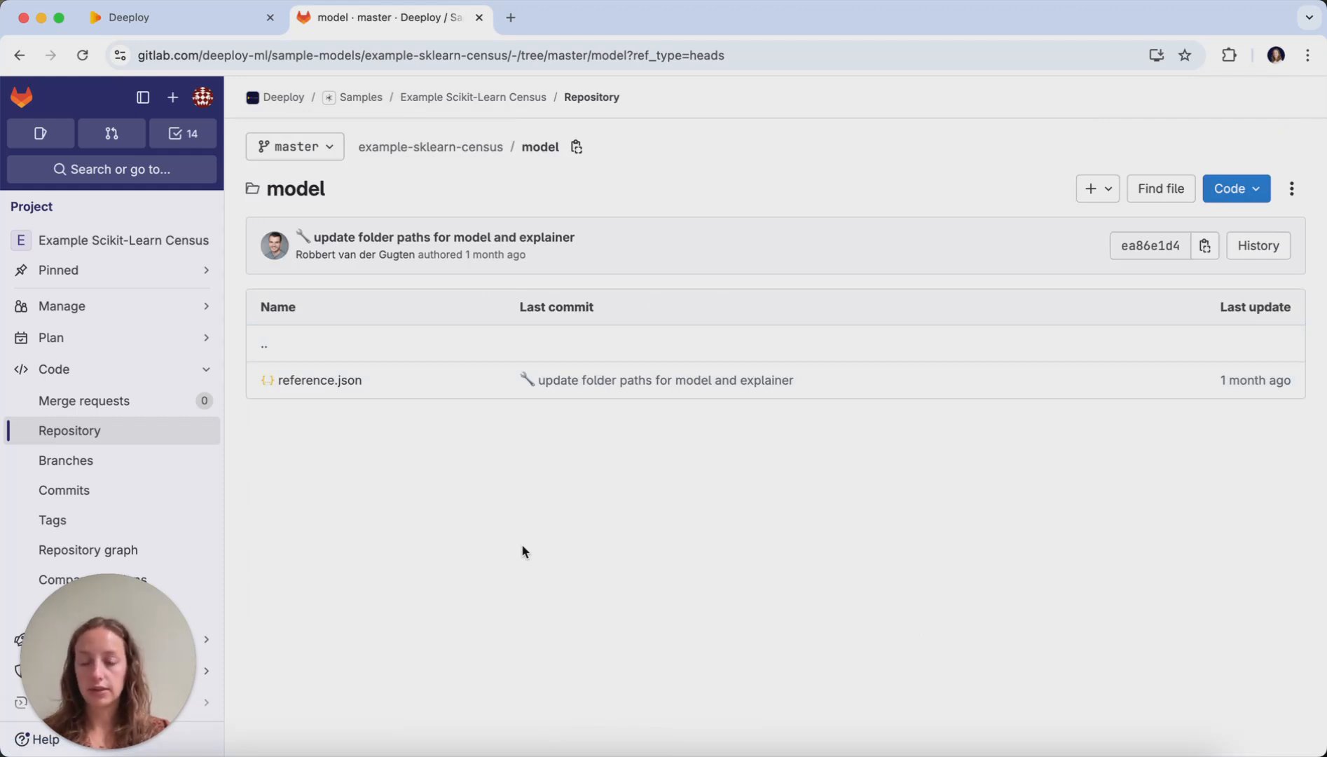
pyautogui.click(328, 384)
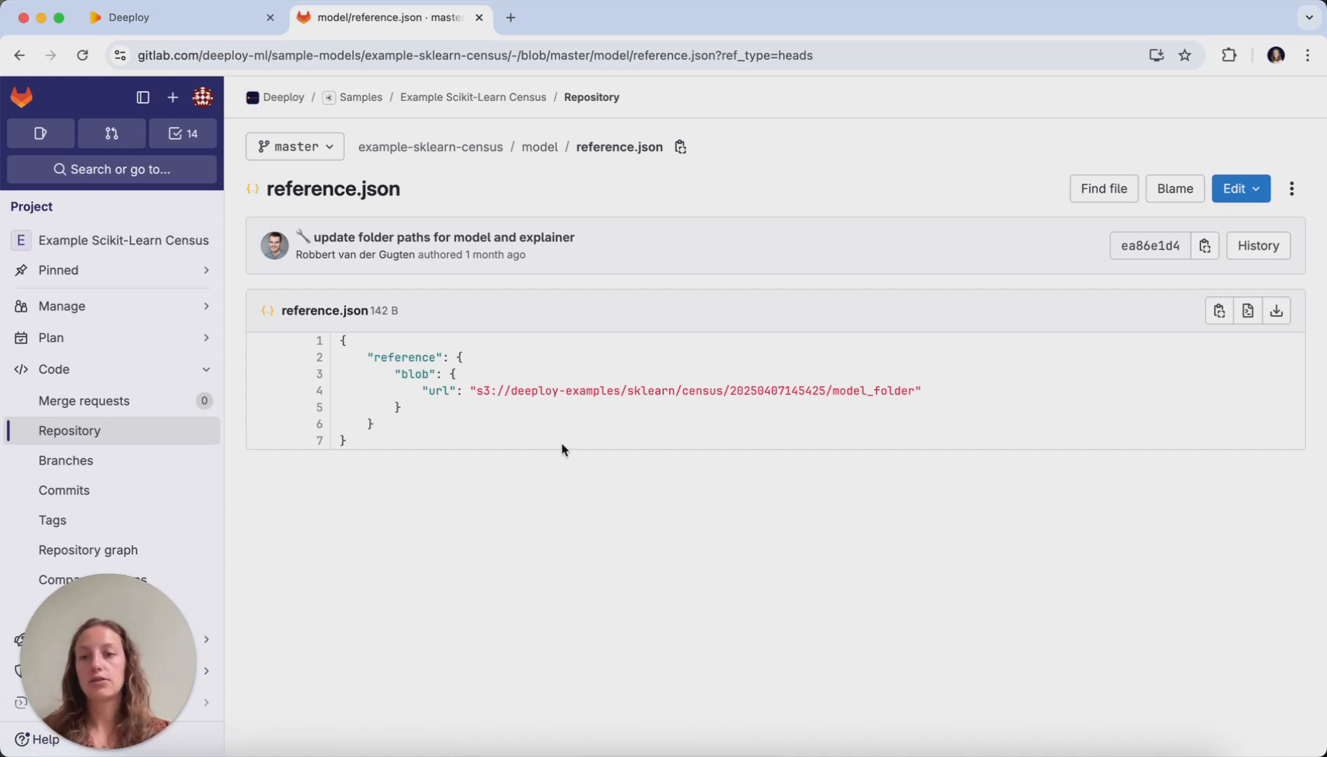
pyautogui.click(488, 147)
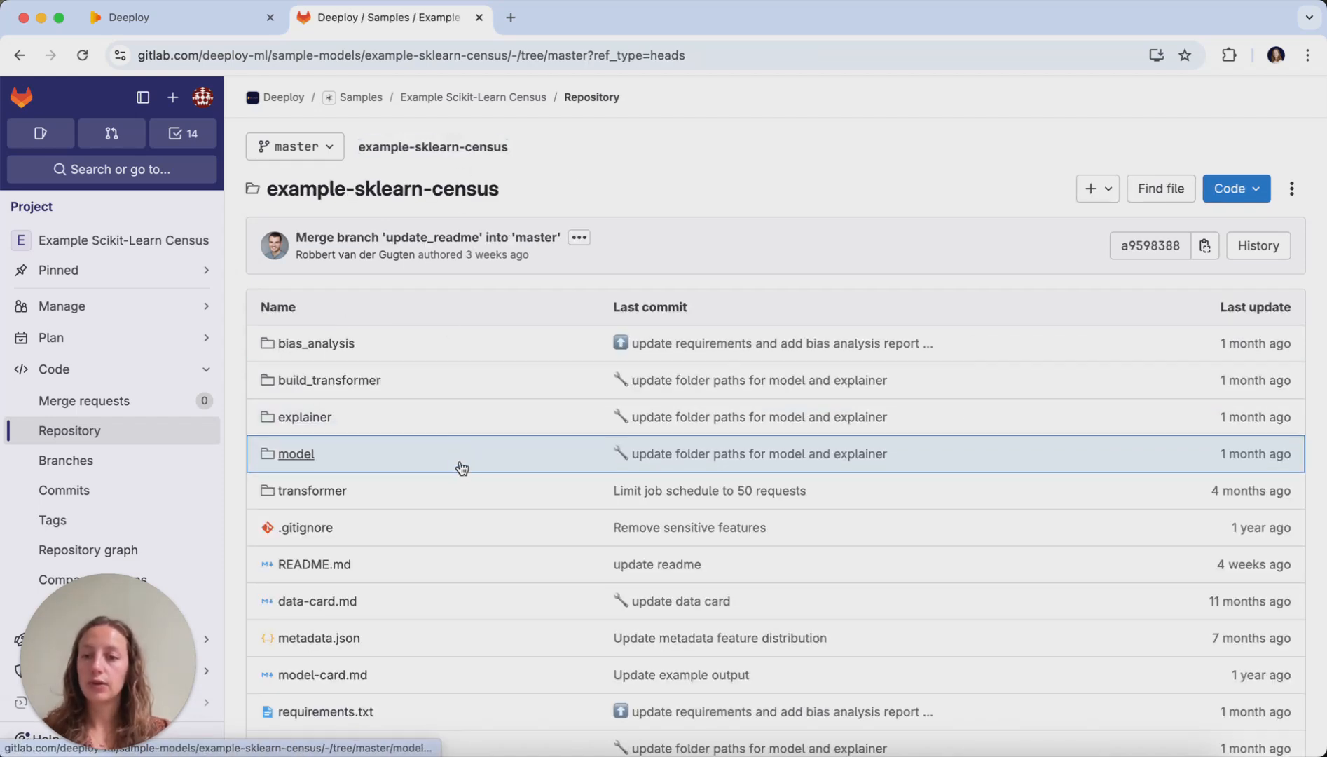
pyautogui.scroll(-5, 485, 429)
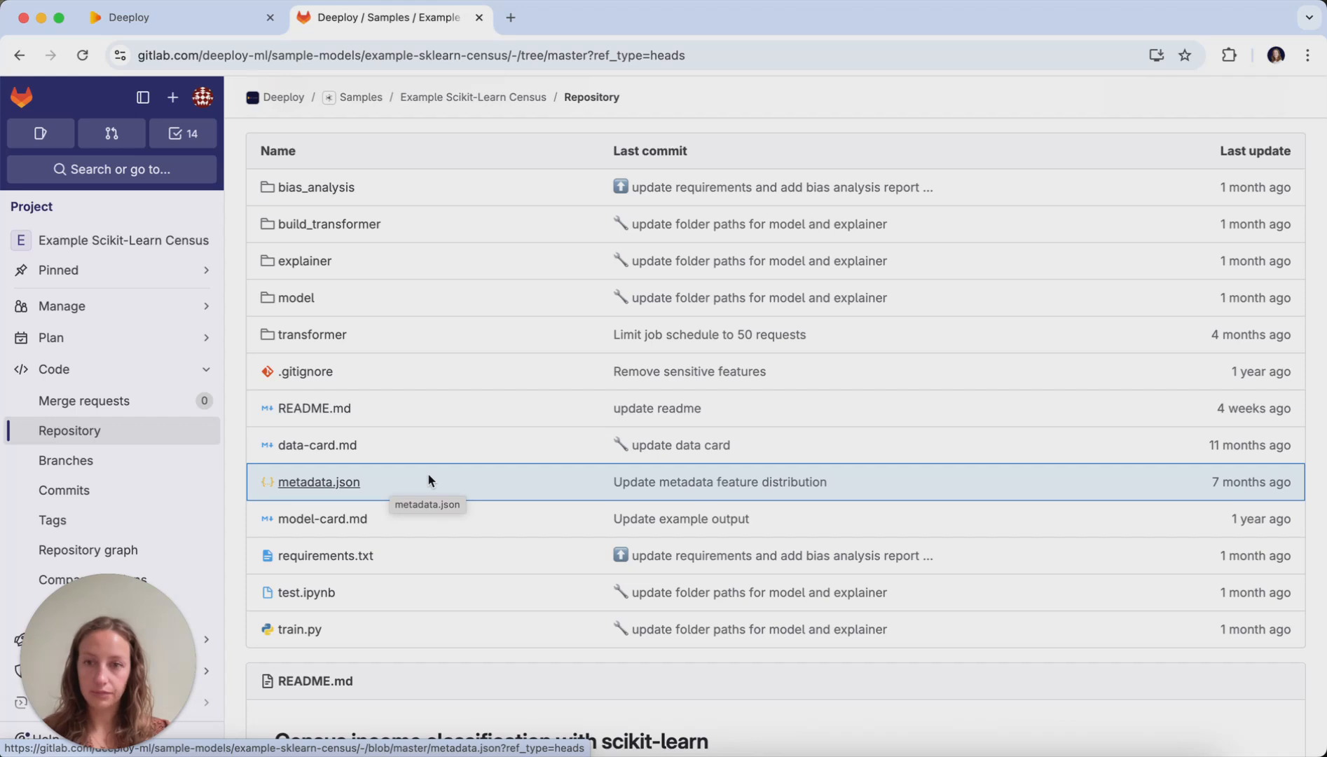
pyautogui.scroll(3, 429, 479)
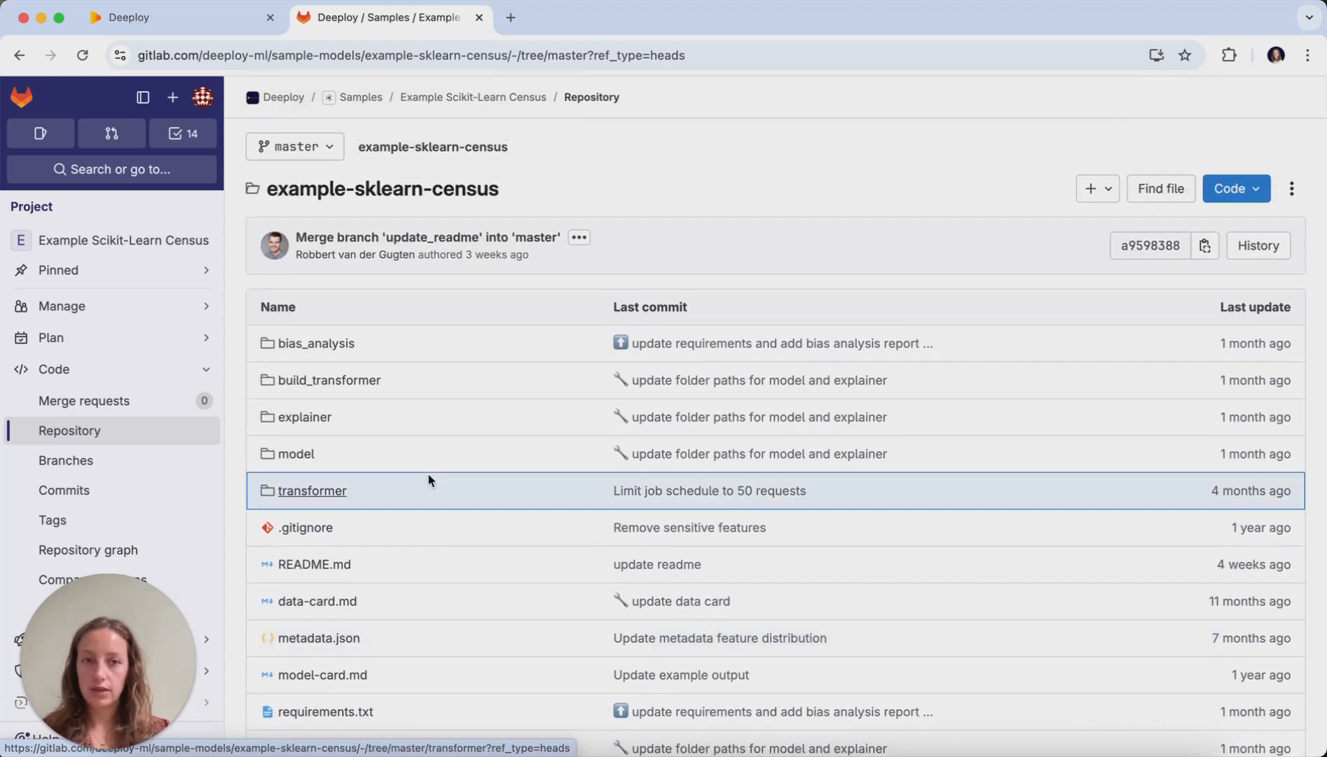
# - Copy the repository's HTTPS clone URL and use it in Deeploy as the remote path for linking a new repository
pyautogui.click(1254, 194)
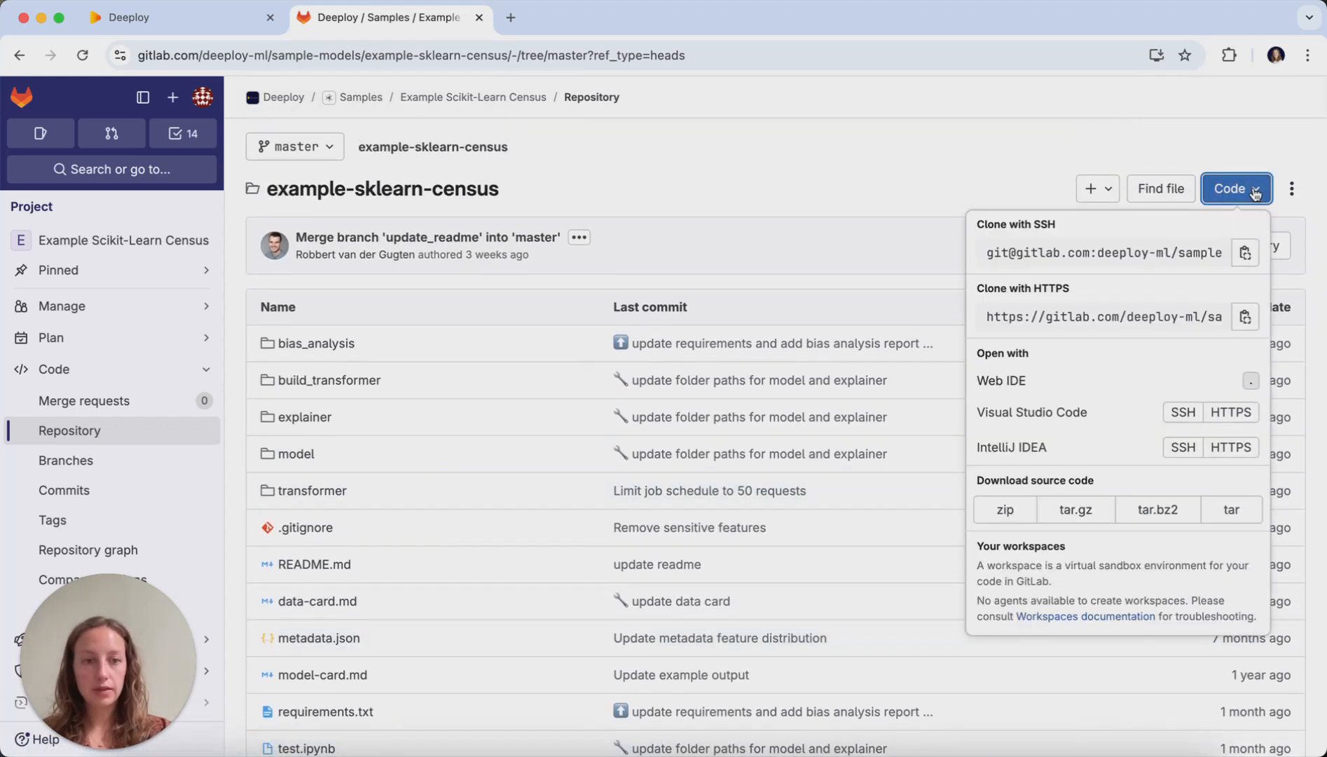
pyautogui.click(1246, 318)
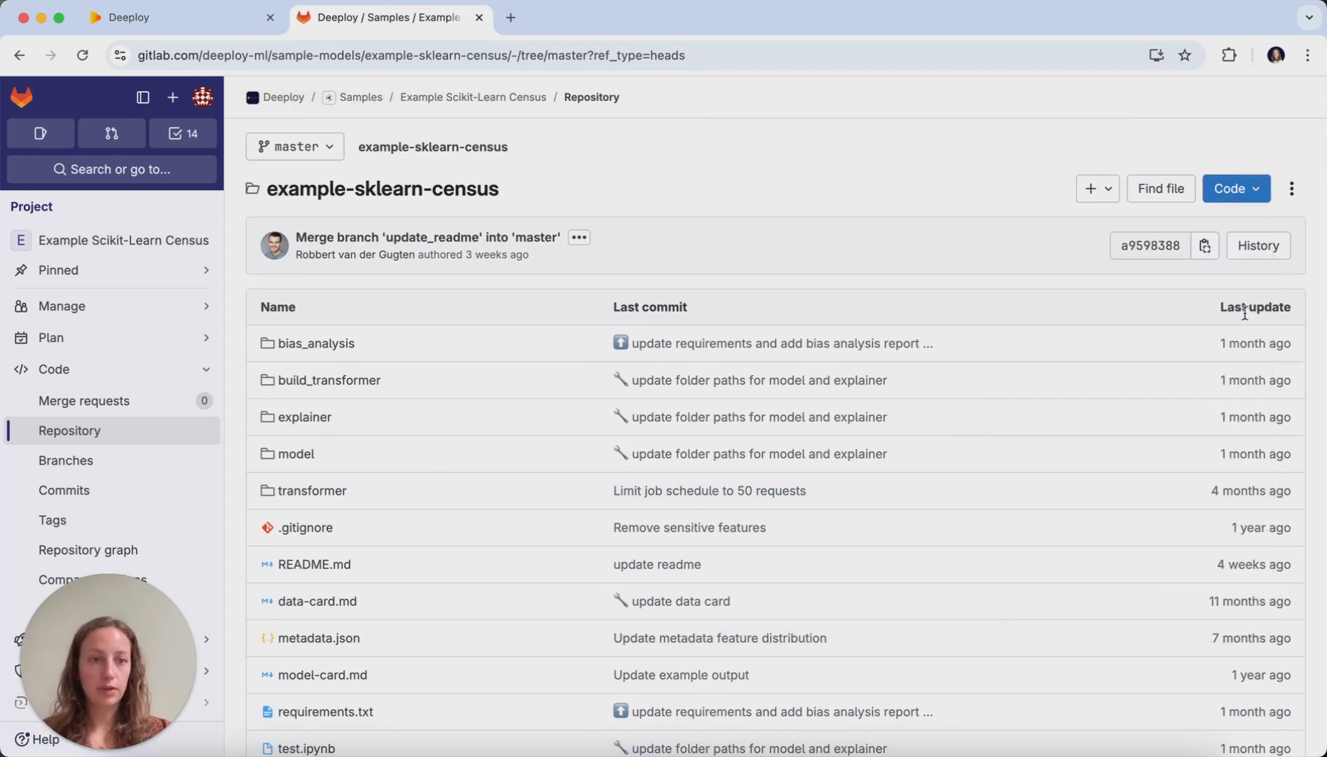
pyautogui.click(155, 27)
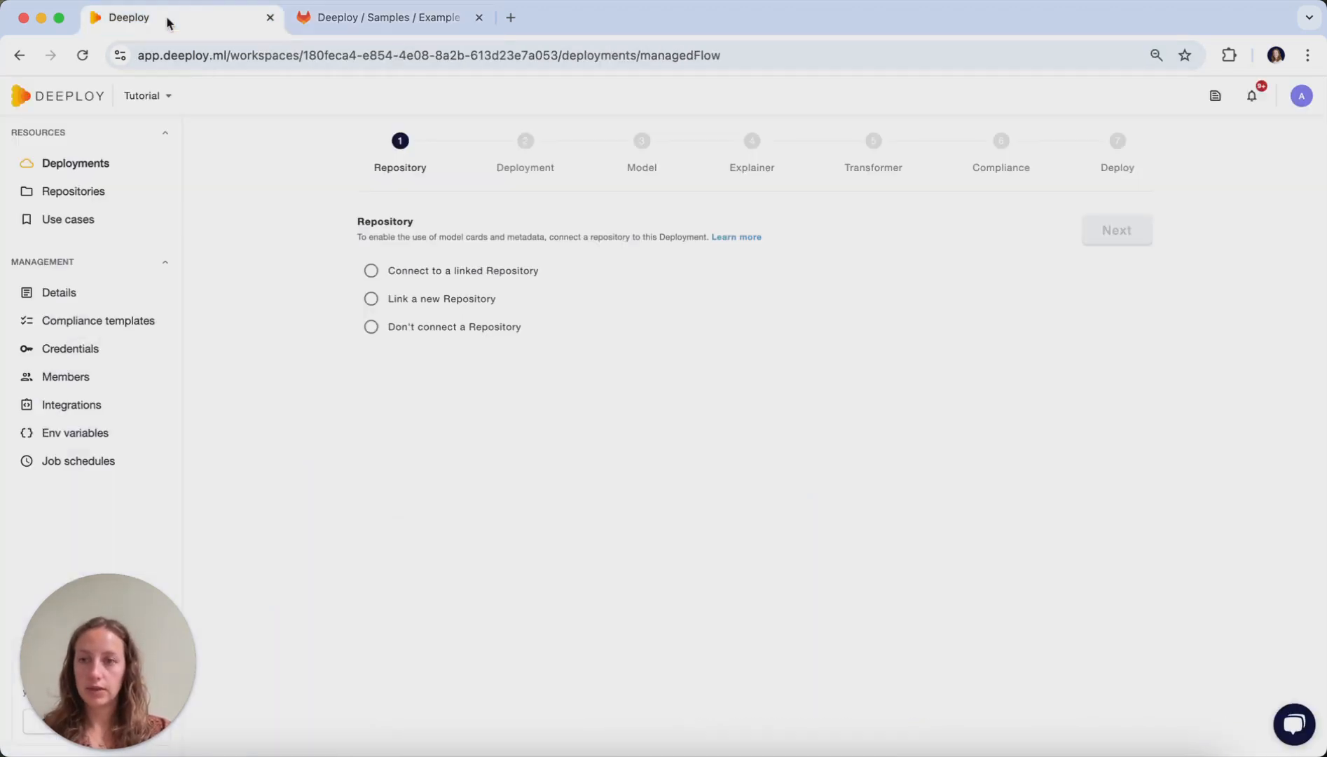
pyautogui.click(372, 299)
pyautogui.click(408, 442)
pyautogui.press('super+v')
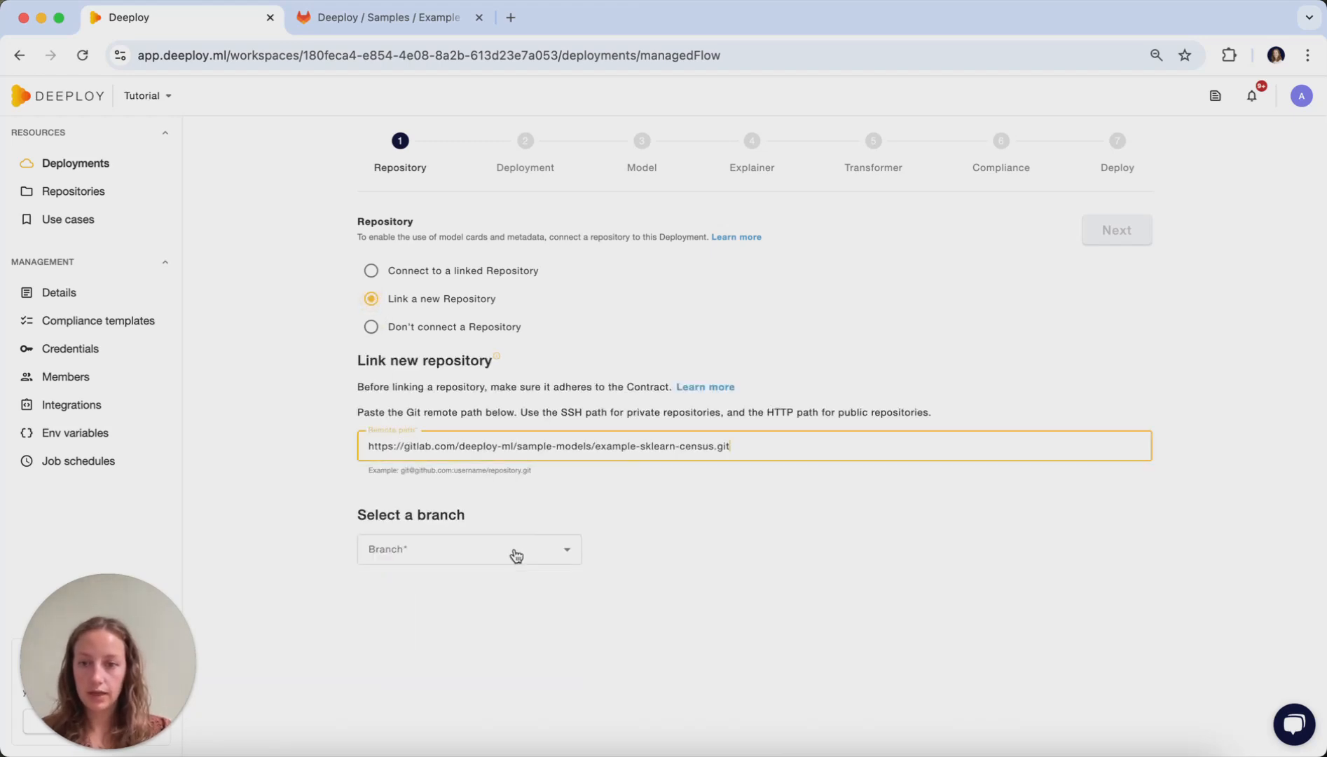
pyautogui.click(517, 553)
pyautogui.click(472, 586)
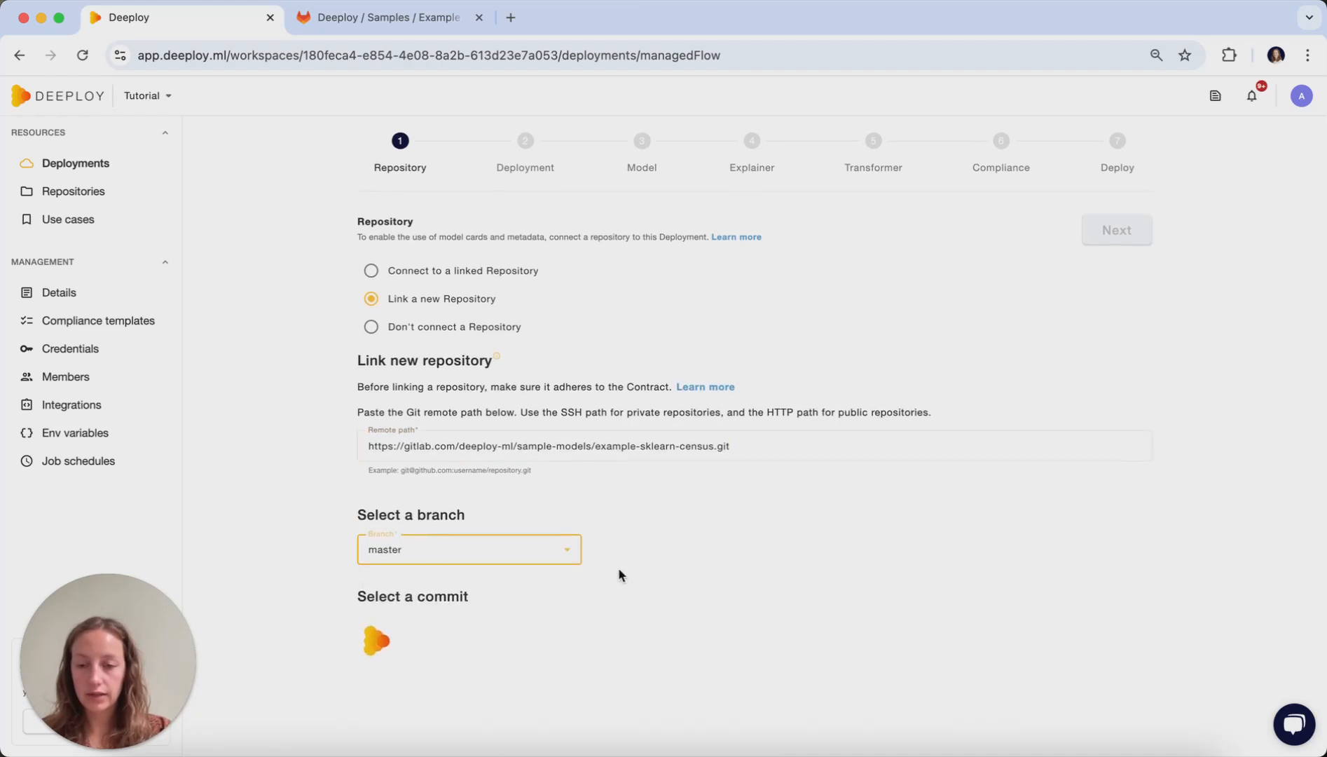
pyautogui.click(473, 631)
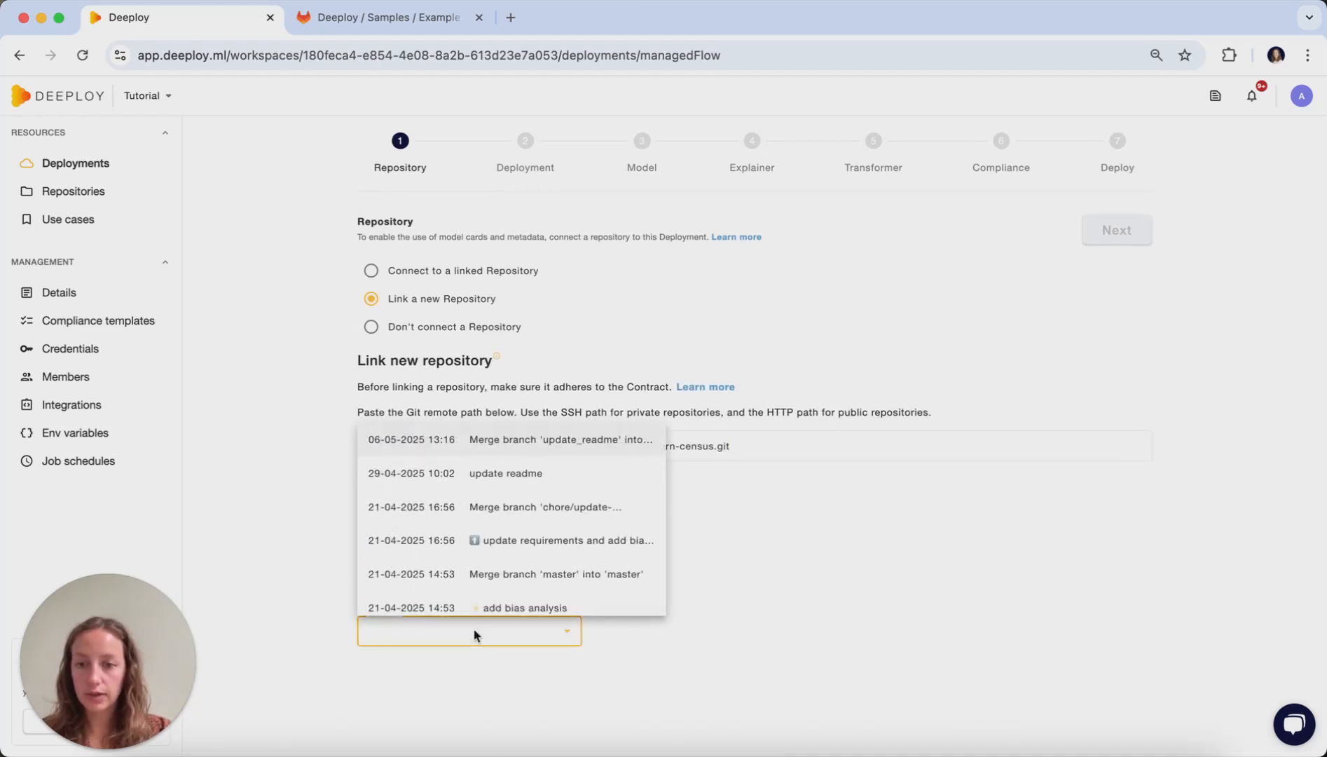
pyautogui.click(514, 449)
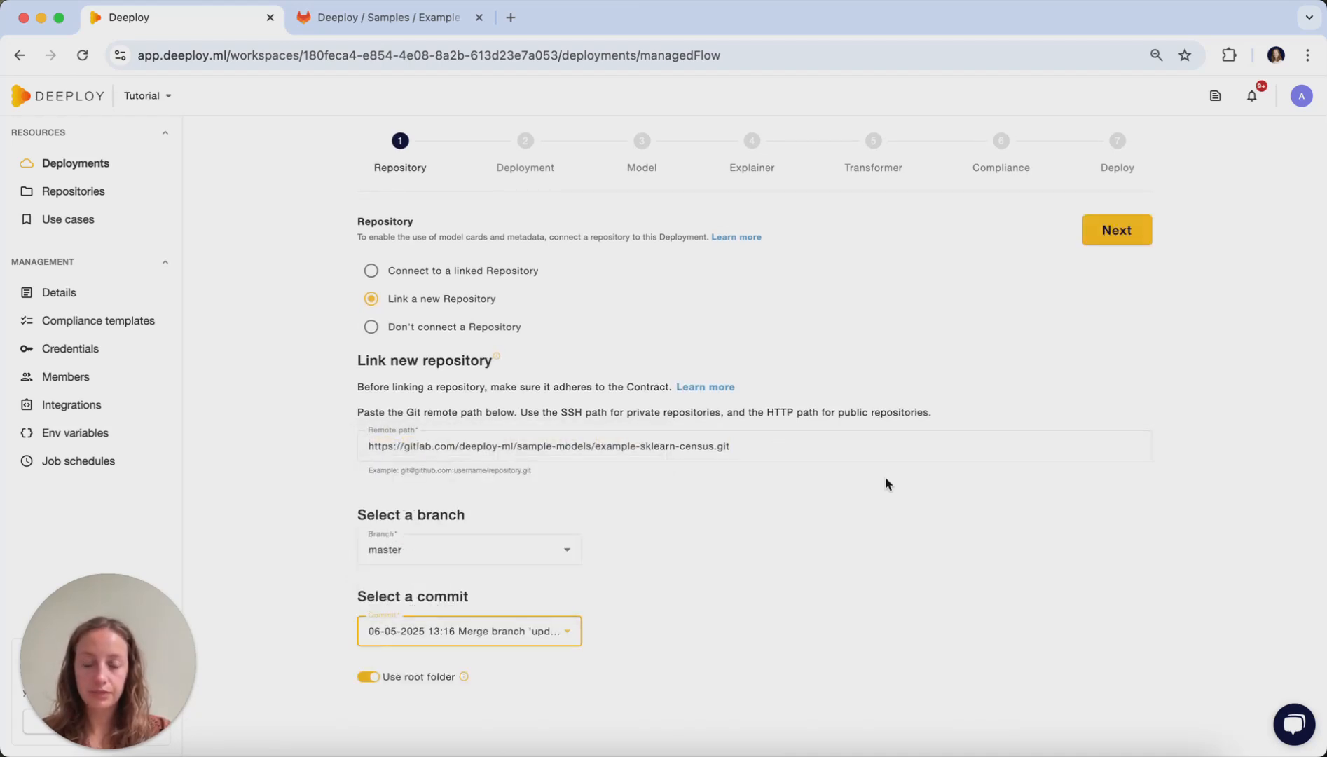
pyautogui.click(1120, 235)
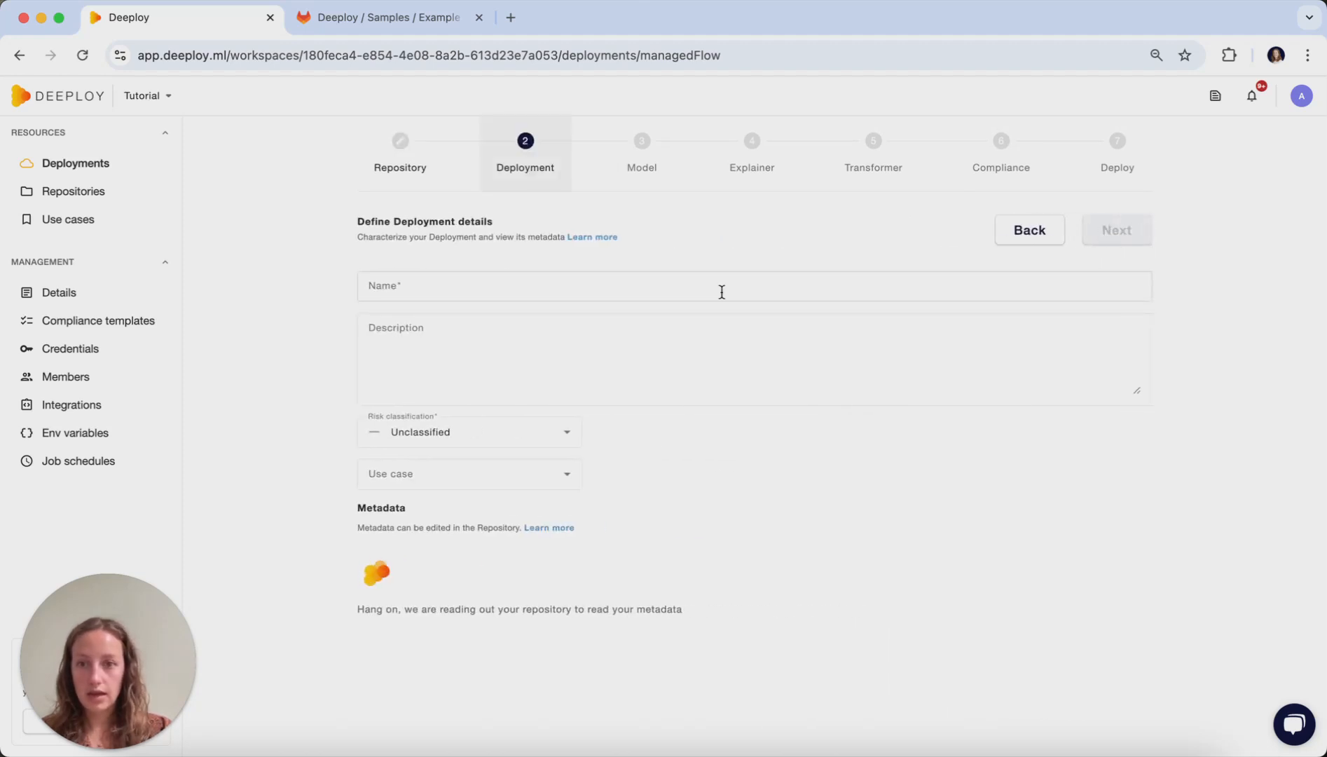
# - Name the deployment Credit Scoring
pyautogui.click(722, 291)
pyautogui.write('Credit Scoring')
# - Enter "Predicts credit worthiness" as the deployment description
pyautogui.click(824, 374)
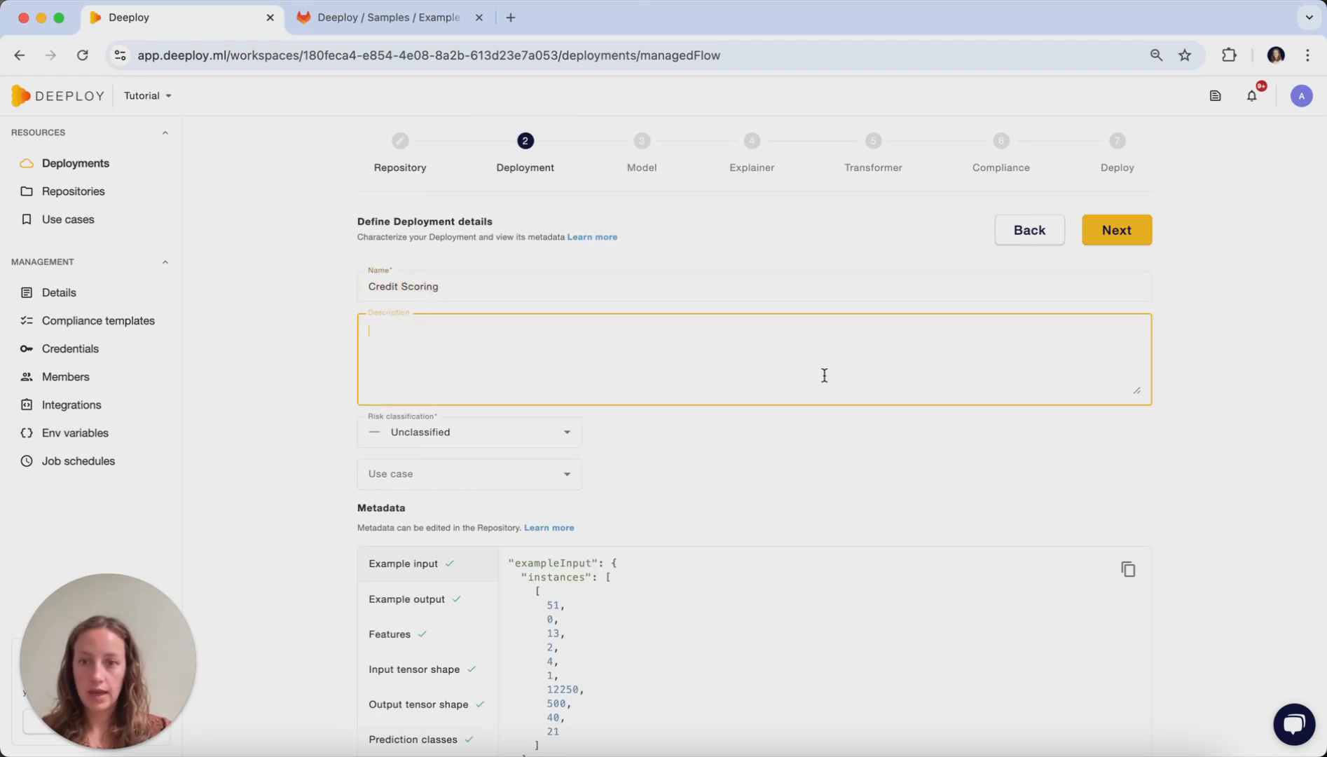
pyautogui.write('Predicts credit wor')
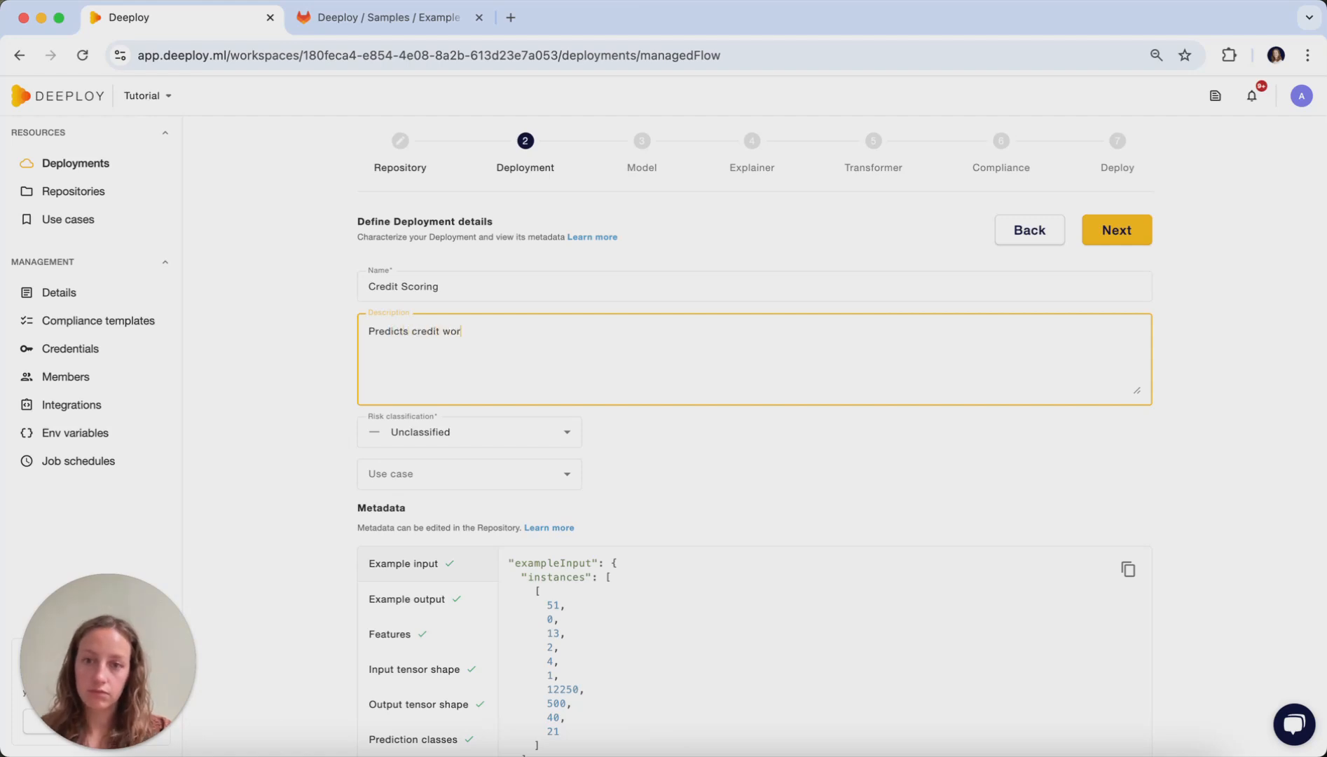
pyautogui.write('thiness')
# - Set the risk classification to High and the use case to credits, and continue to the model configuration
pyautogui.scroll(-1, 690, 410)
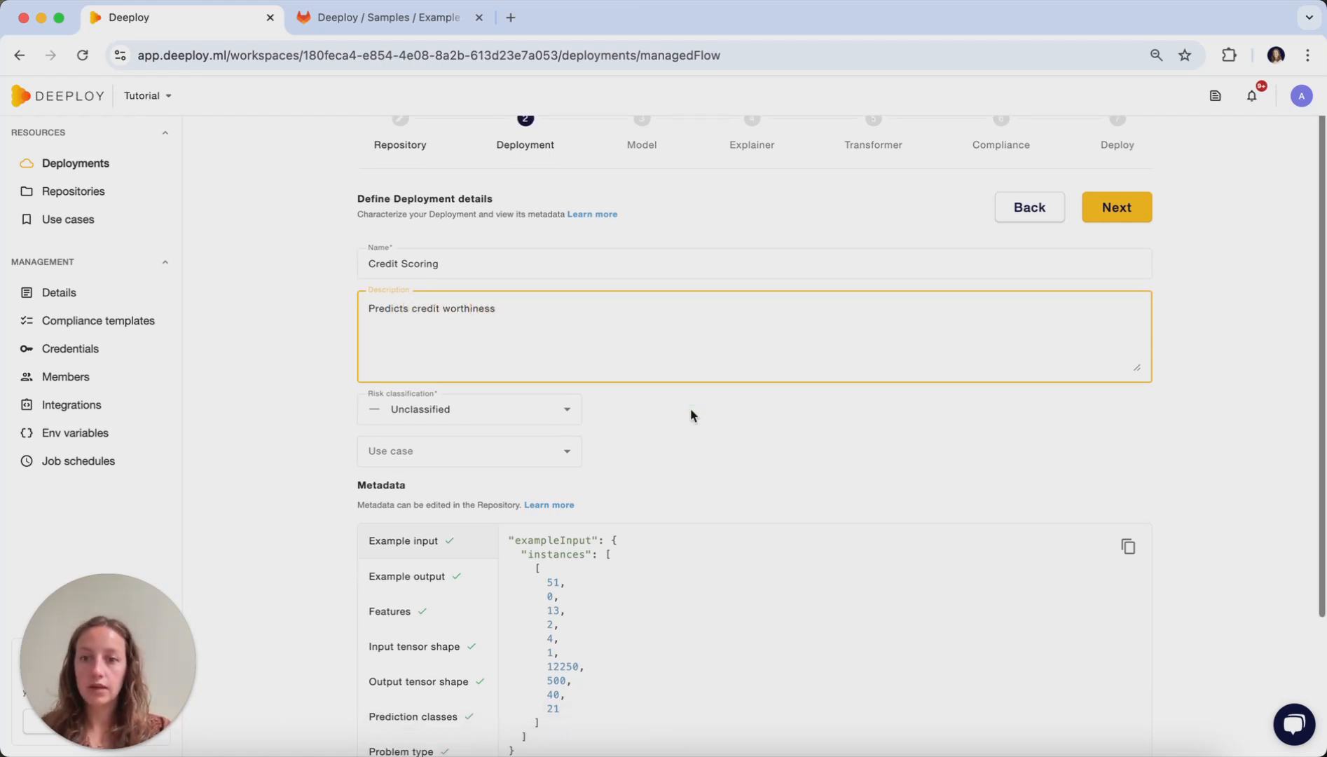
pyautogui.scroll(-3, 486, 427)
pyautogui.click(514, 350)
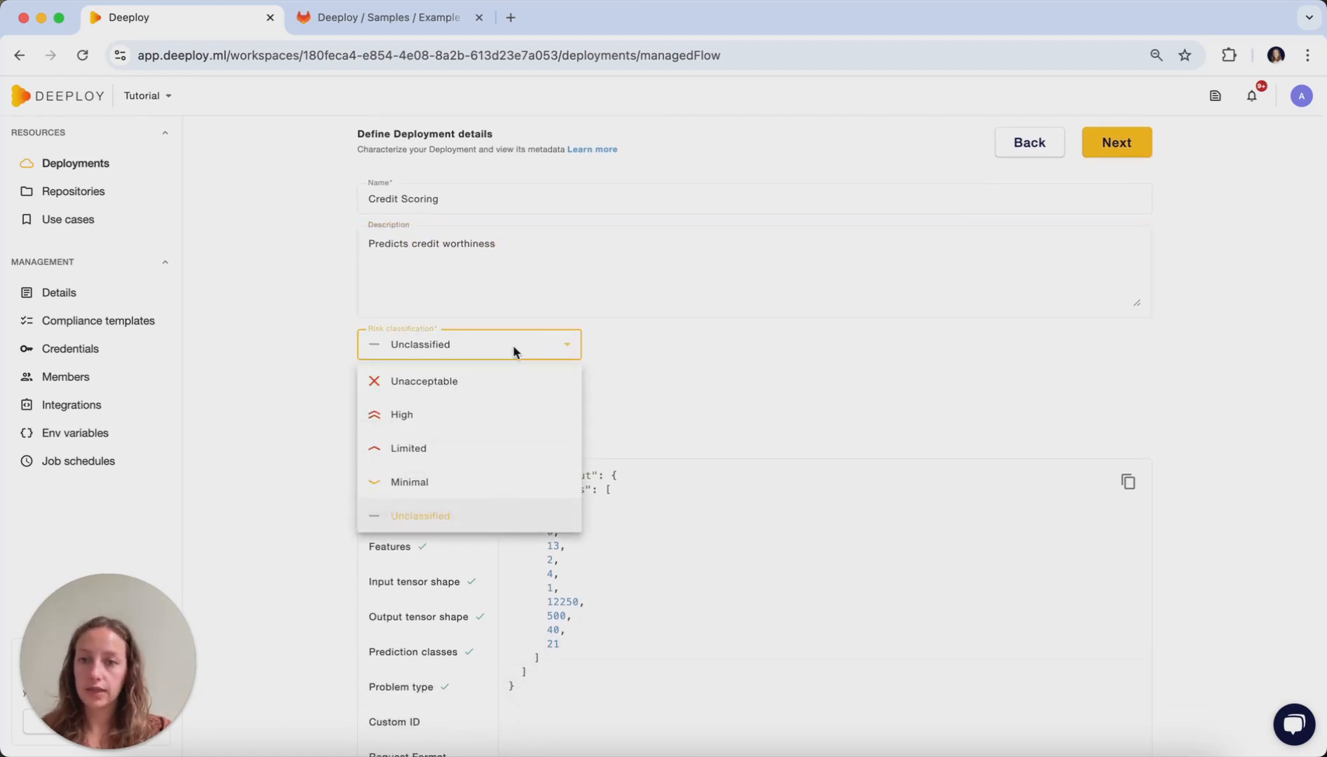
pyautogui.click(502, 421)
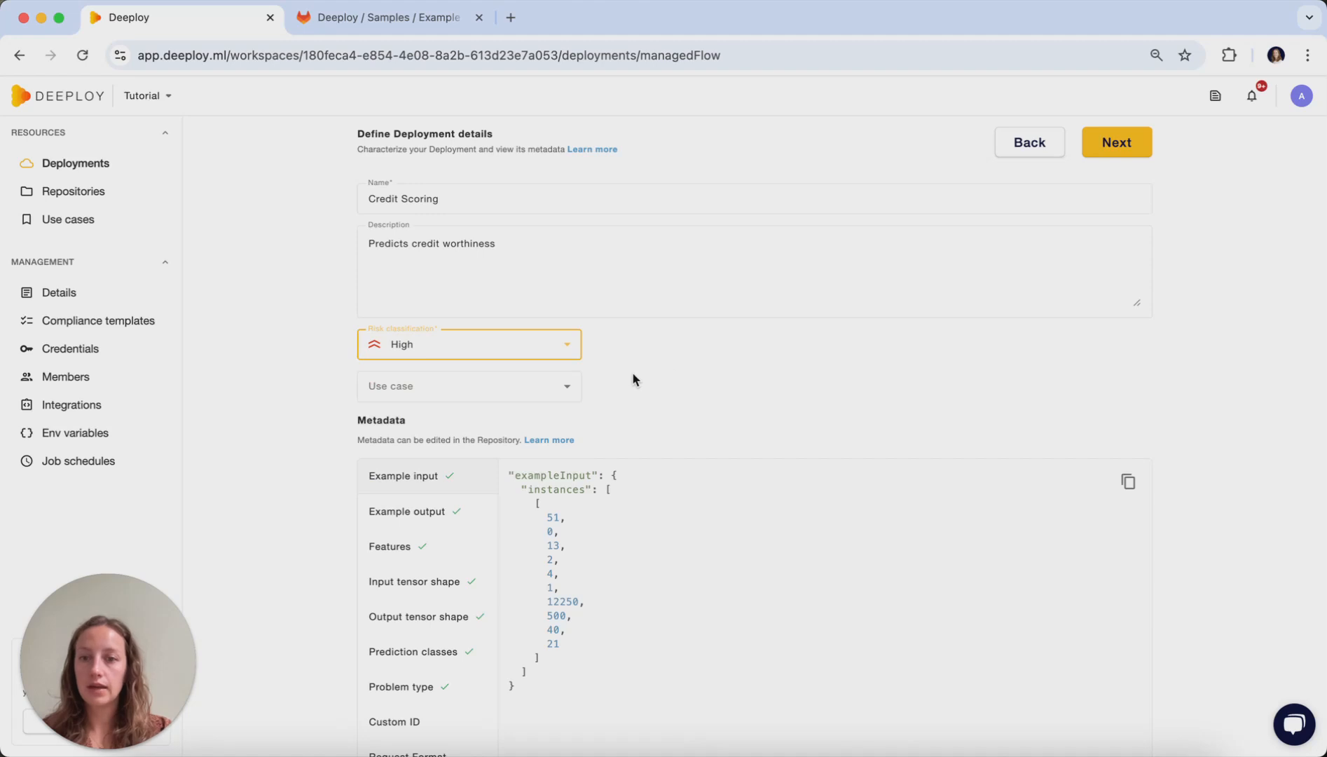
pyautogui.scroll(-1, 596, 372)
pyautogui.click(541, 371)
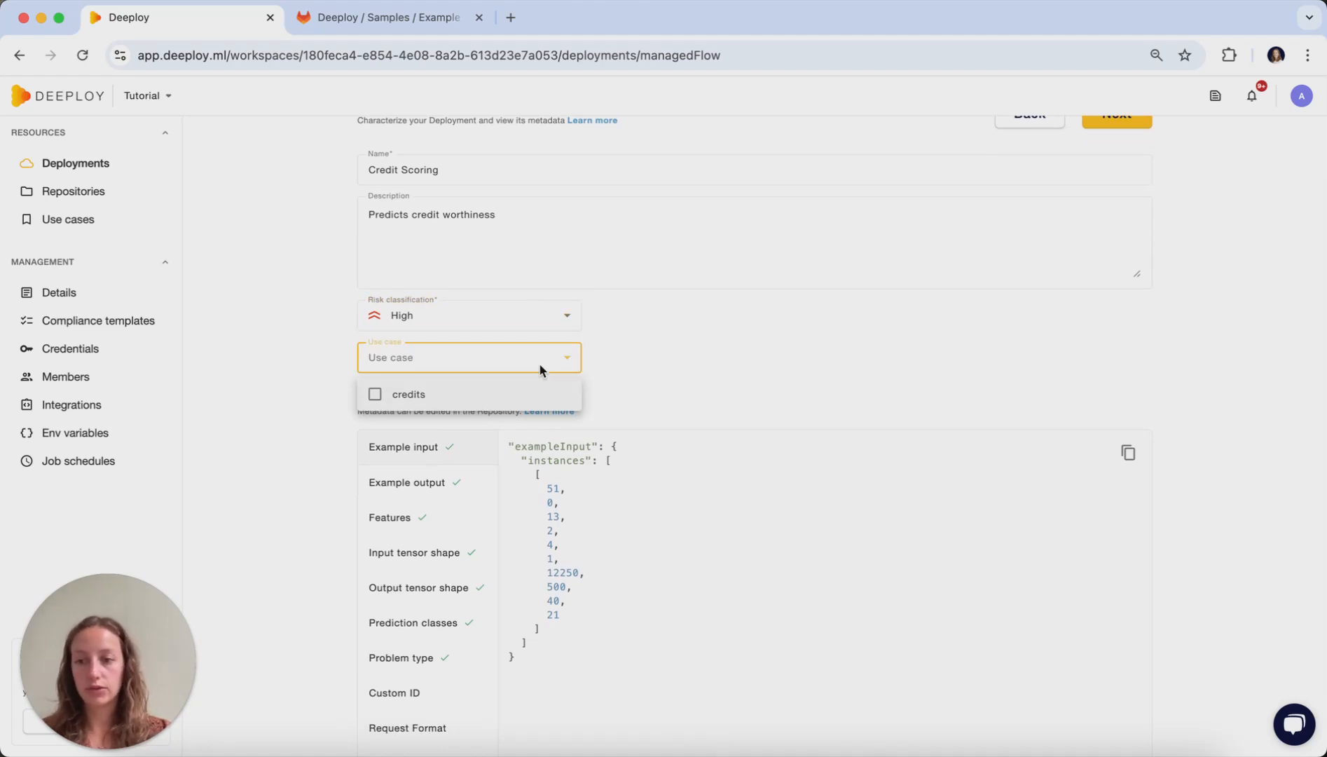
pyautogui.click(459, 394)
pyautogui.click(768, 357)
pyautogui.scroll(-2, 768, 357)
pyautogui.scroll(5, 768, 356)
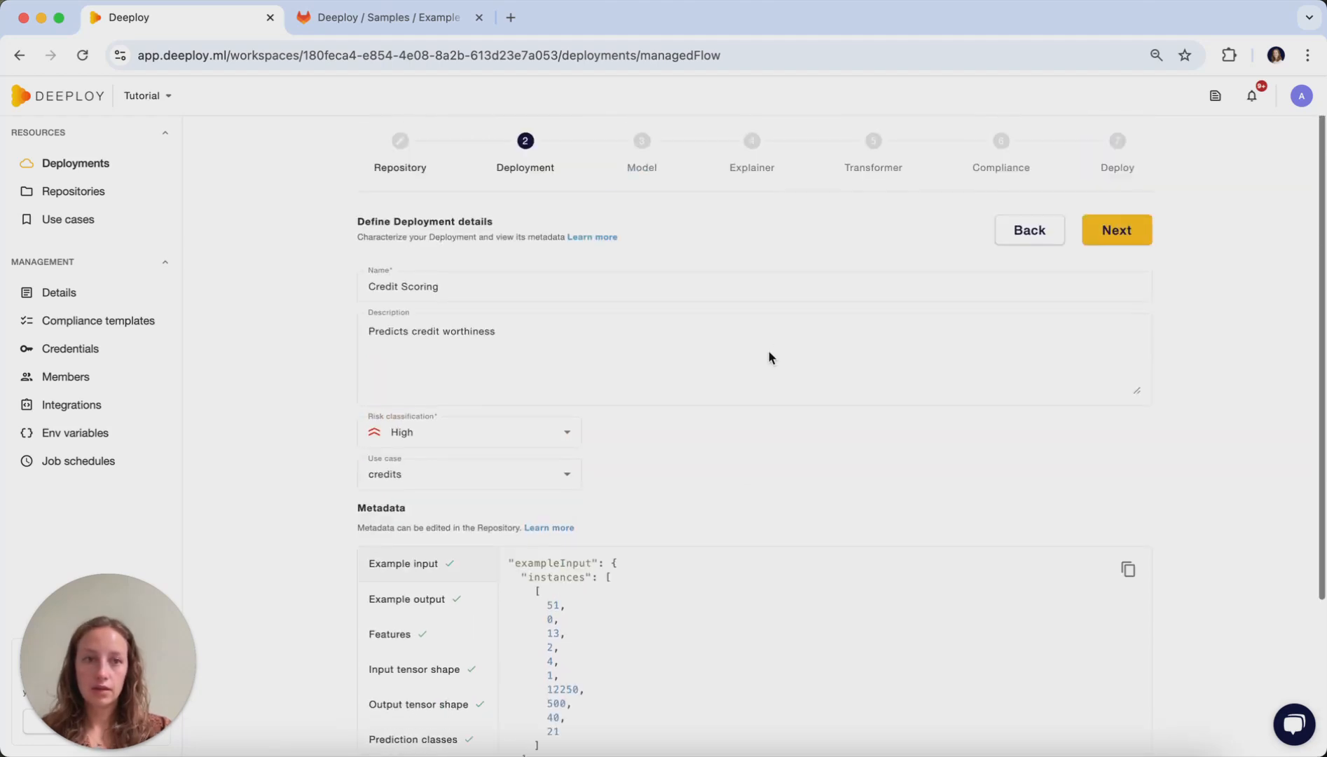
pyautogui.click(1118, 225)
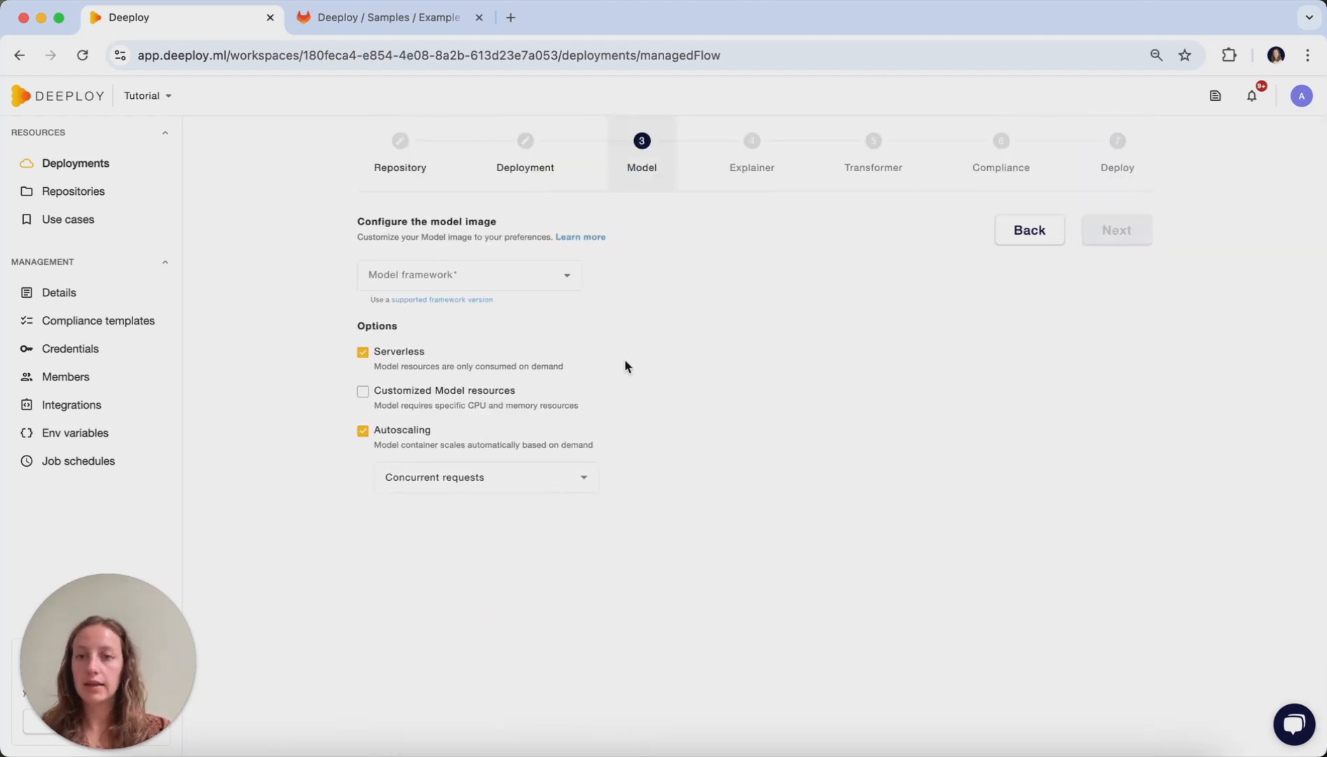
# - Configure the model with the Scikit-learn framework, Serverless disabled and Customized Model resources enabled
pyautogui.click(498, 274)
pyautogui.scroll(-2, 495, 377)
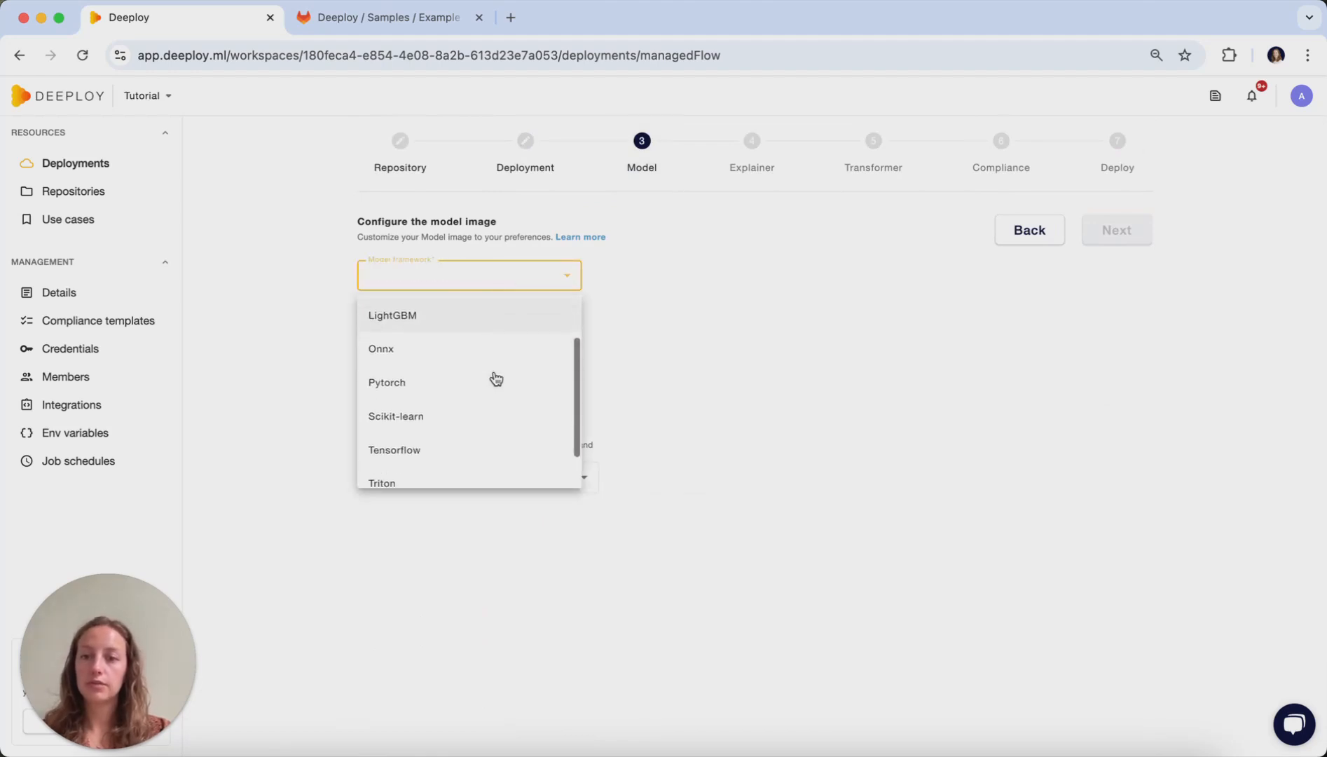
pyautogui.click(475, 416)
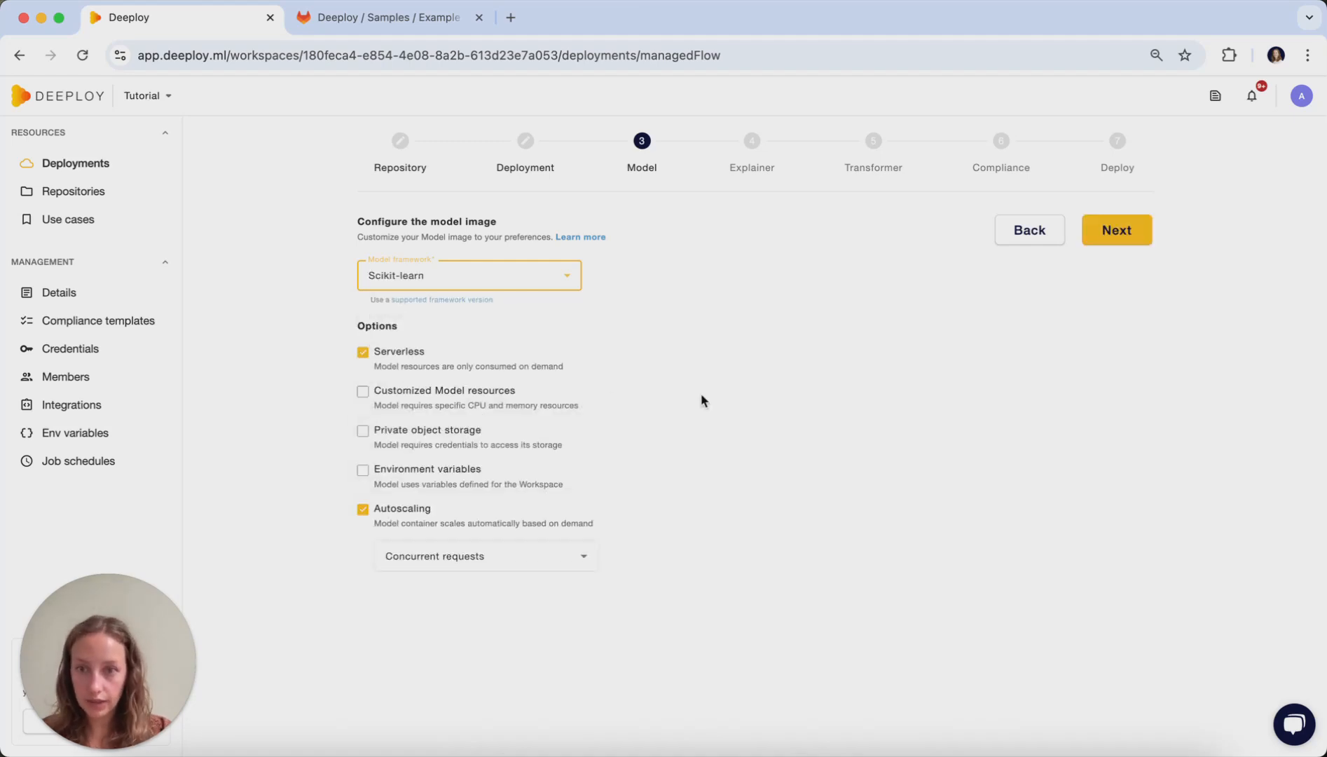
pyautogui.click(364, 354)
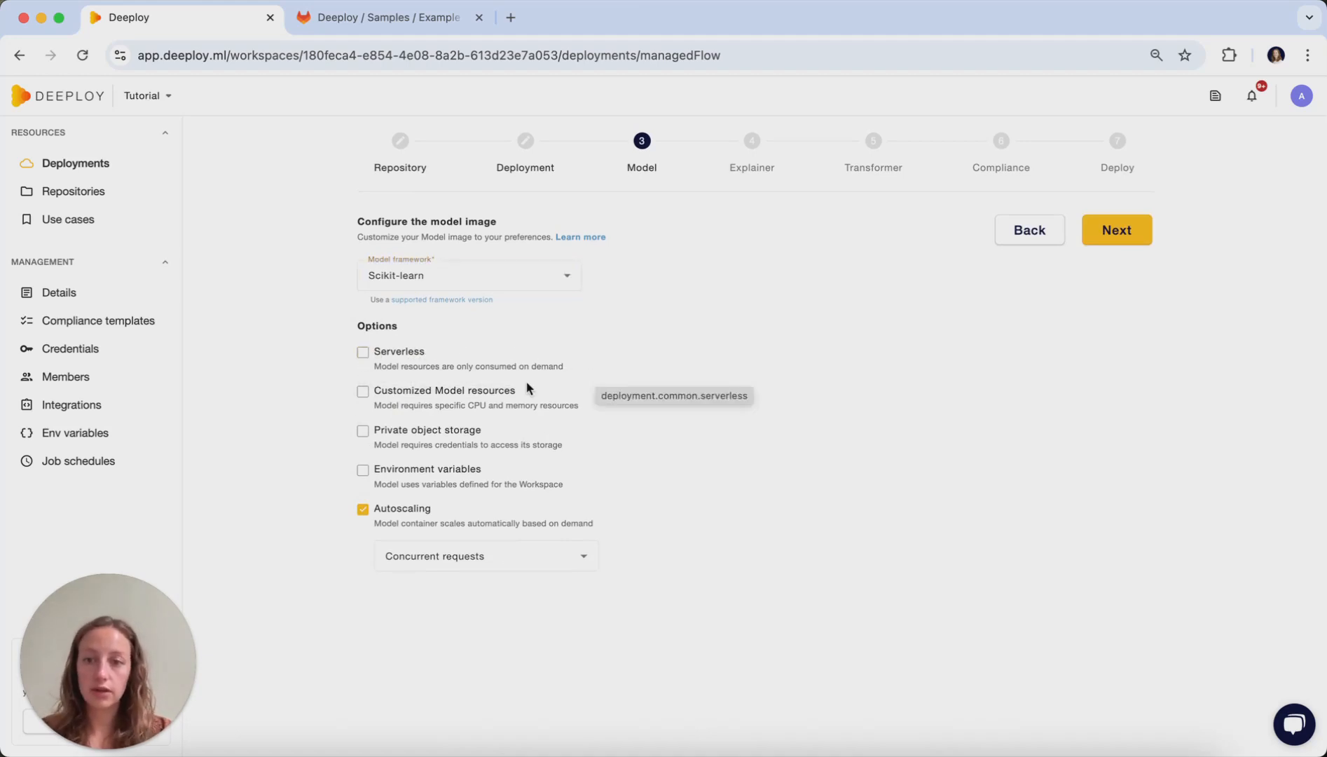
pyautogui.click(364, 393)
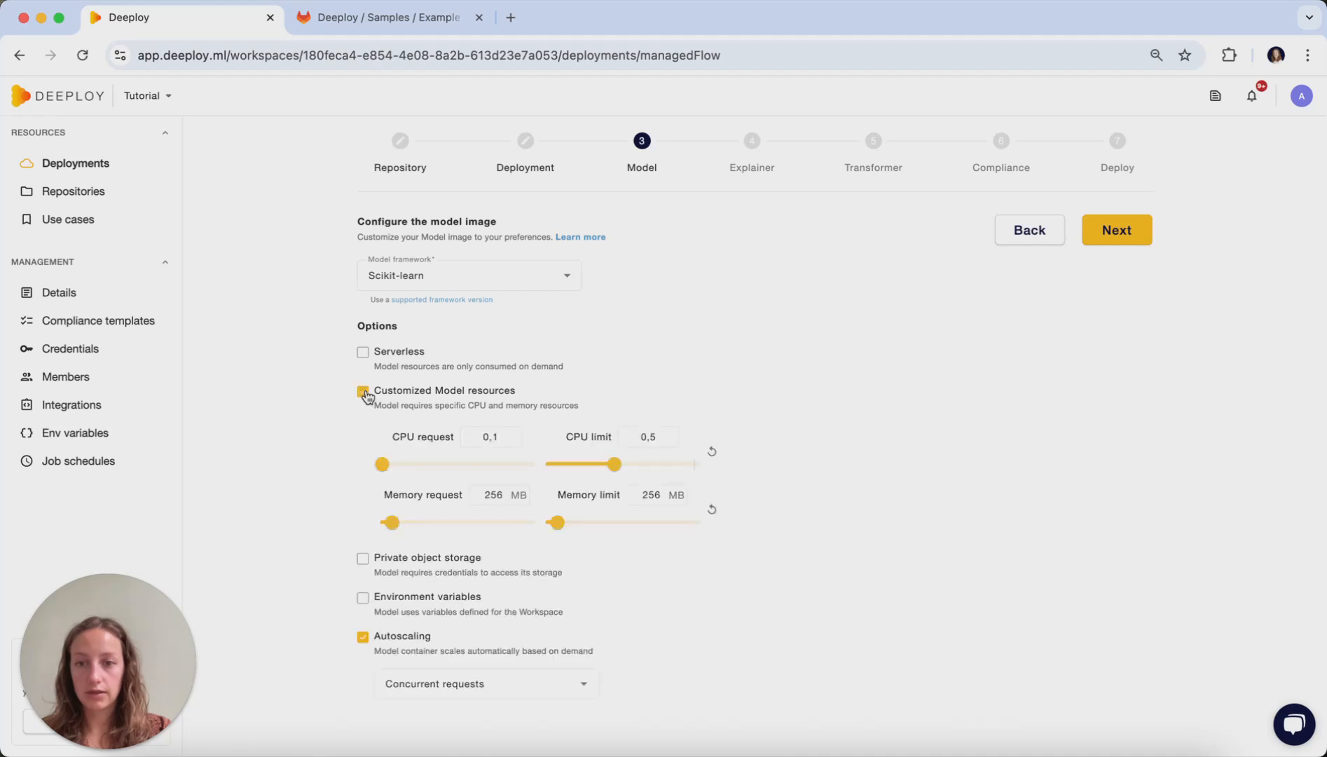
pyautogui.scroll(-1, 435, 495)
pyautogui.click(363, 544)
pyautogui.scroll(-3, 492, 581)
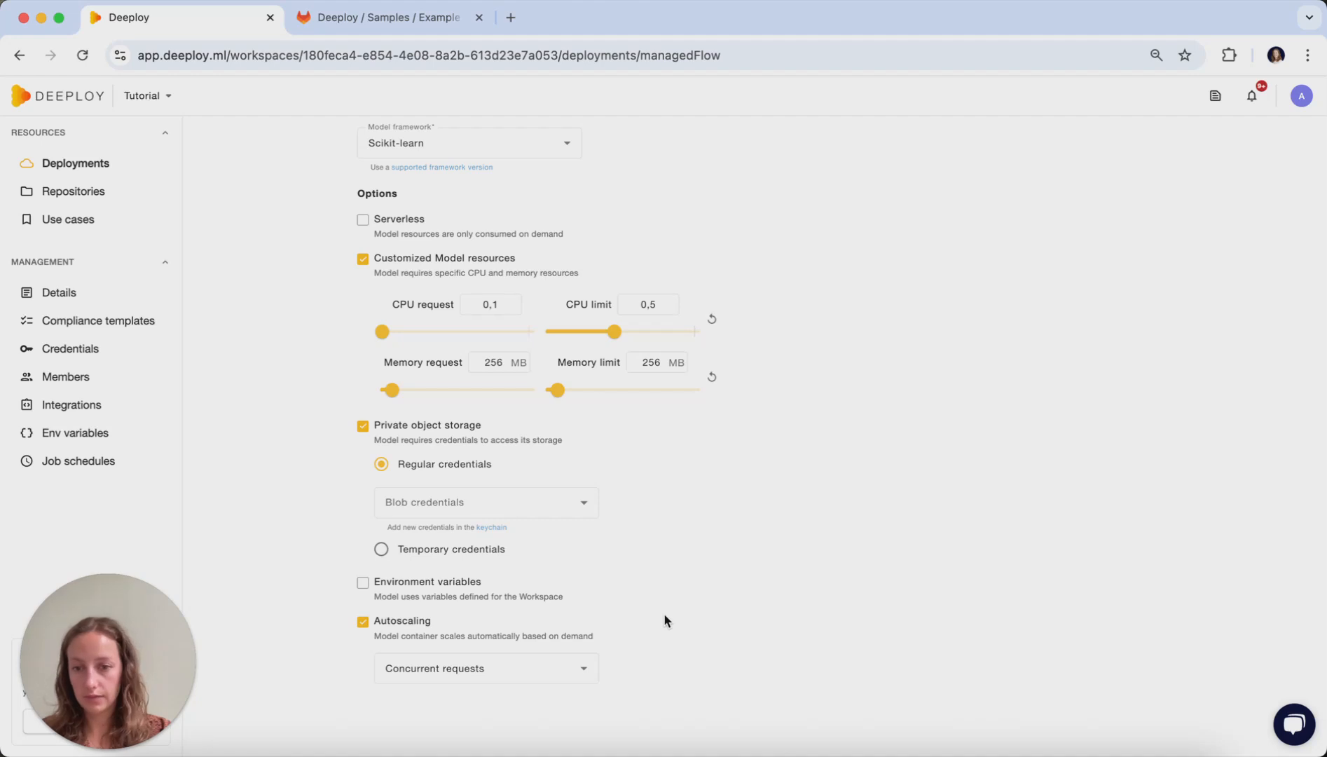
pyautogui.scroll(2, 839, 496)
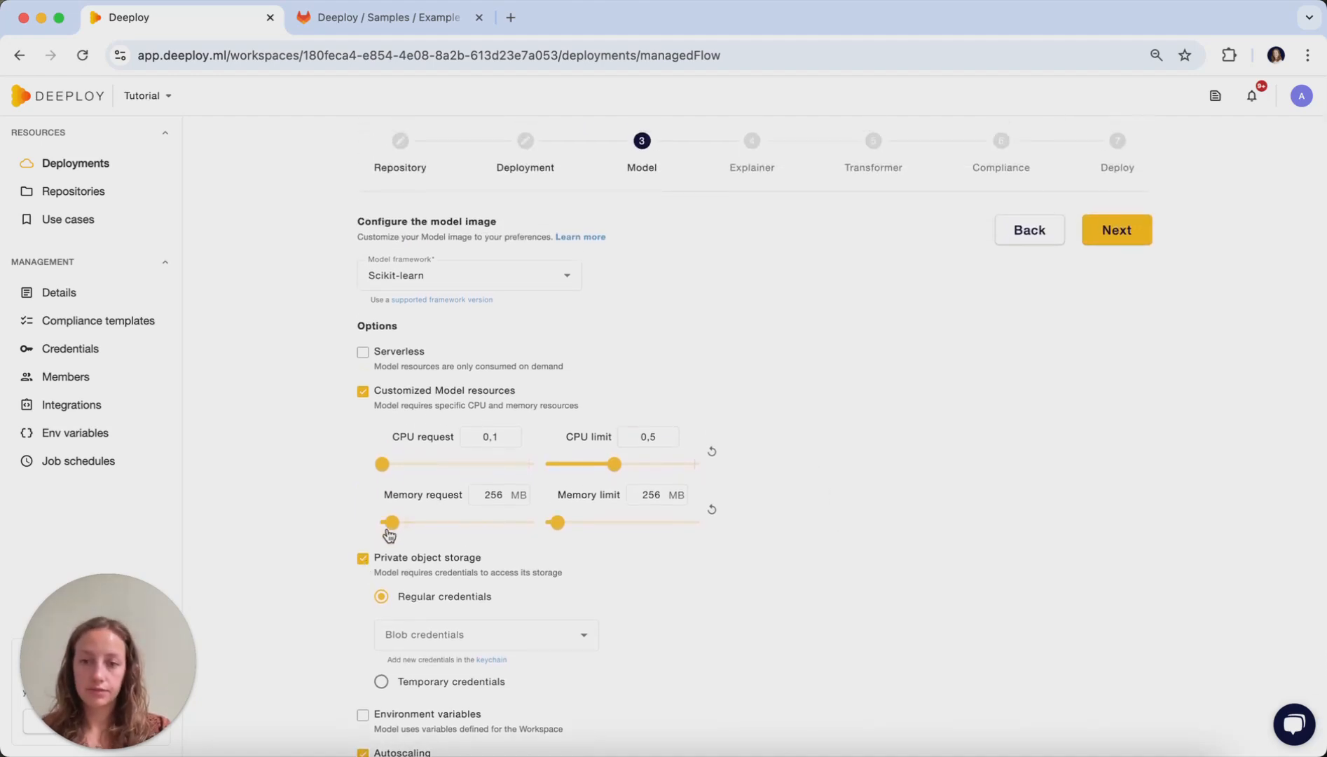
pyautogui.click(363, 559)
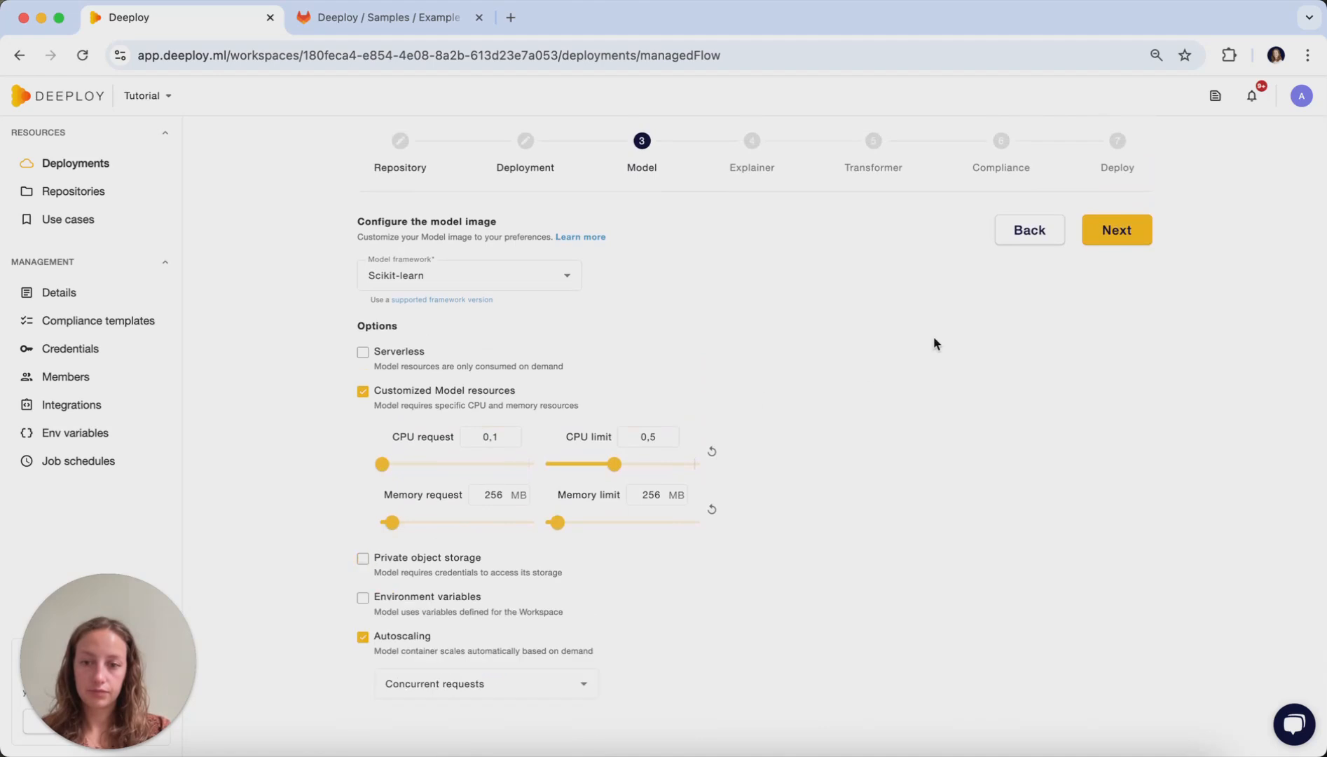
# - Configure a trained explainer with the SHAP kernel framework and Serverless disabled, and continue past the transformer configuration with No transformer
pyautogui.click(1129, 237)
pyautogui.click(371, 315)
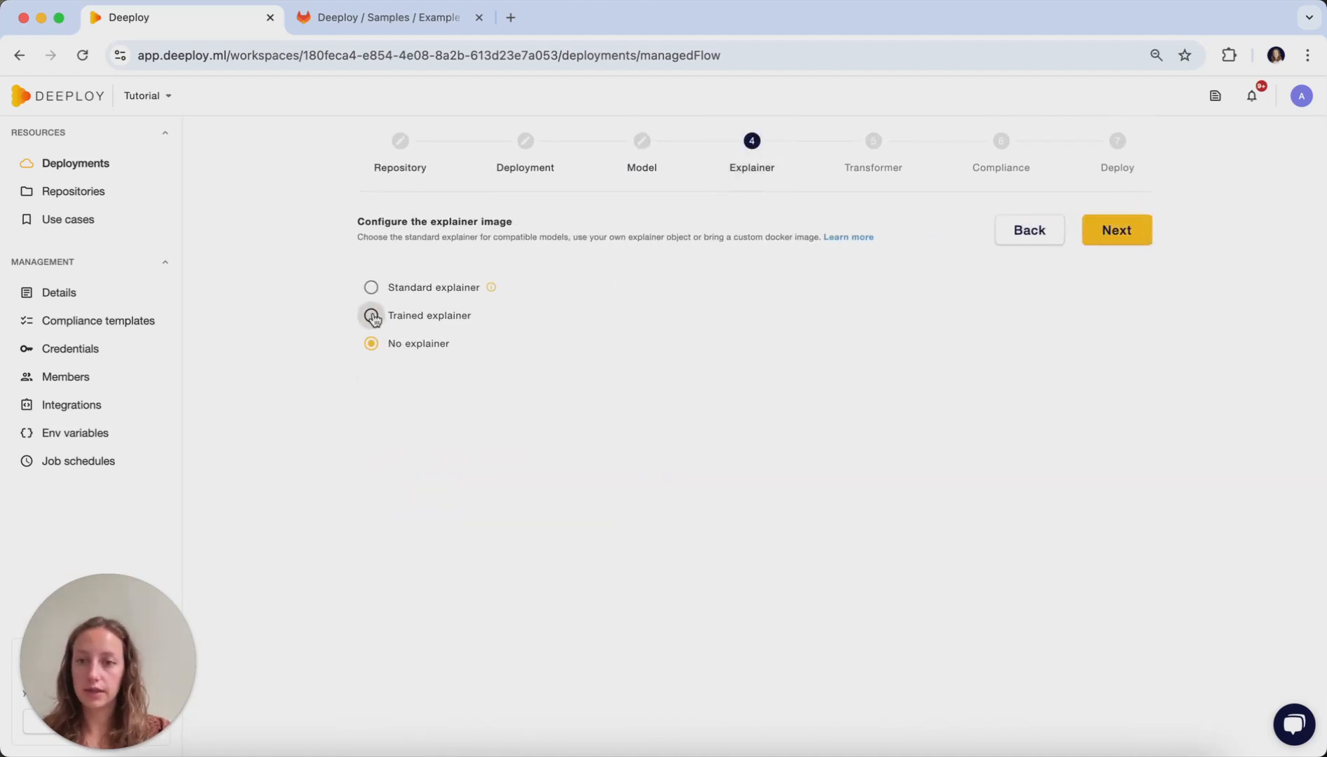
pyautogui.click(469, 389)
pyautogui.scroll(-1, 484, 502)
pyautogui.click(442, 590)
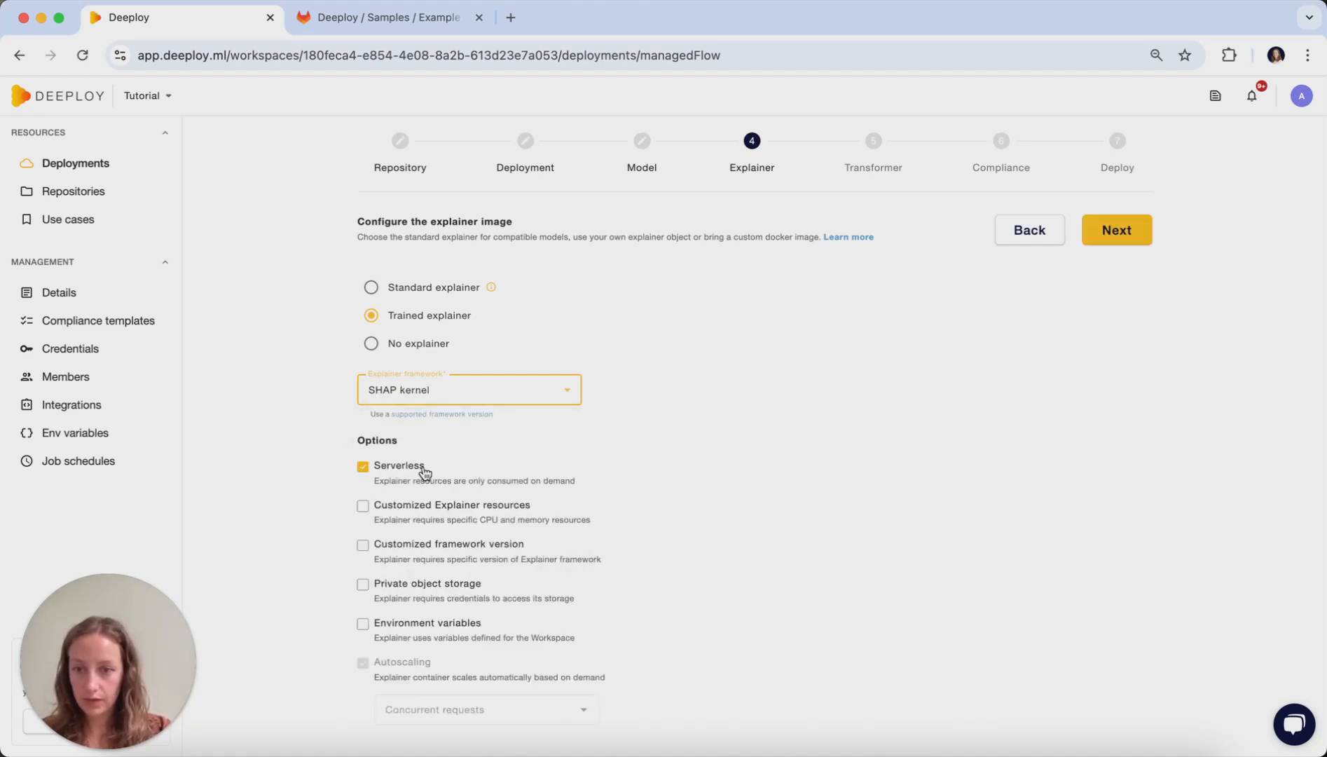
pyautogui.click(1130, 238)
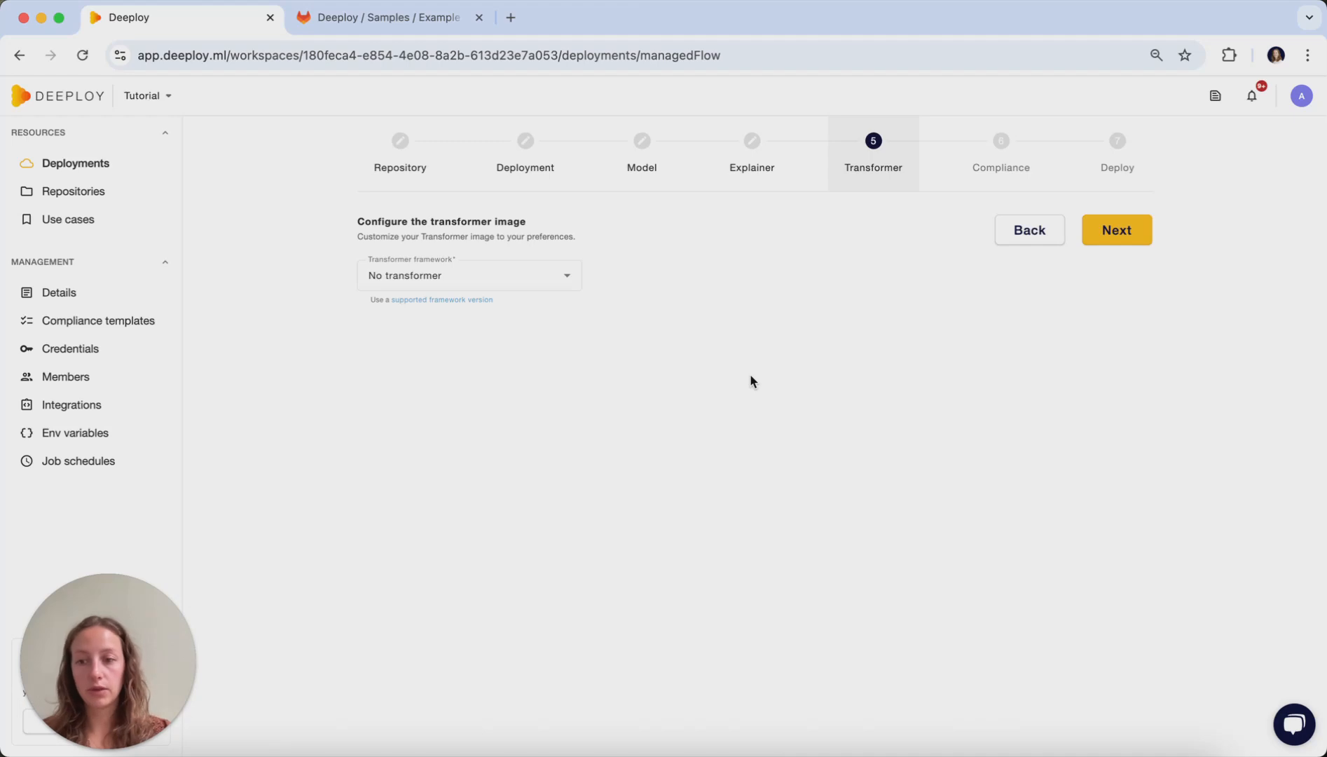
pyautogui.click(1114, 223)
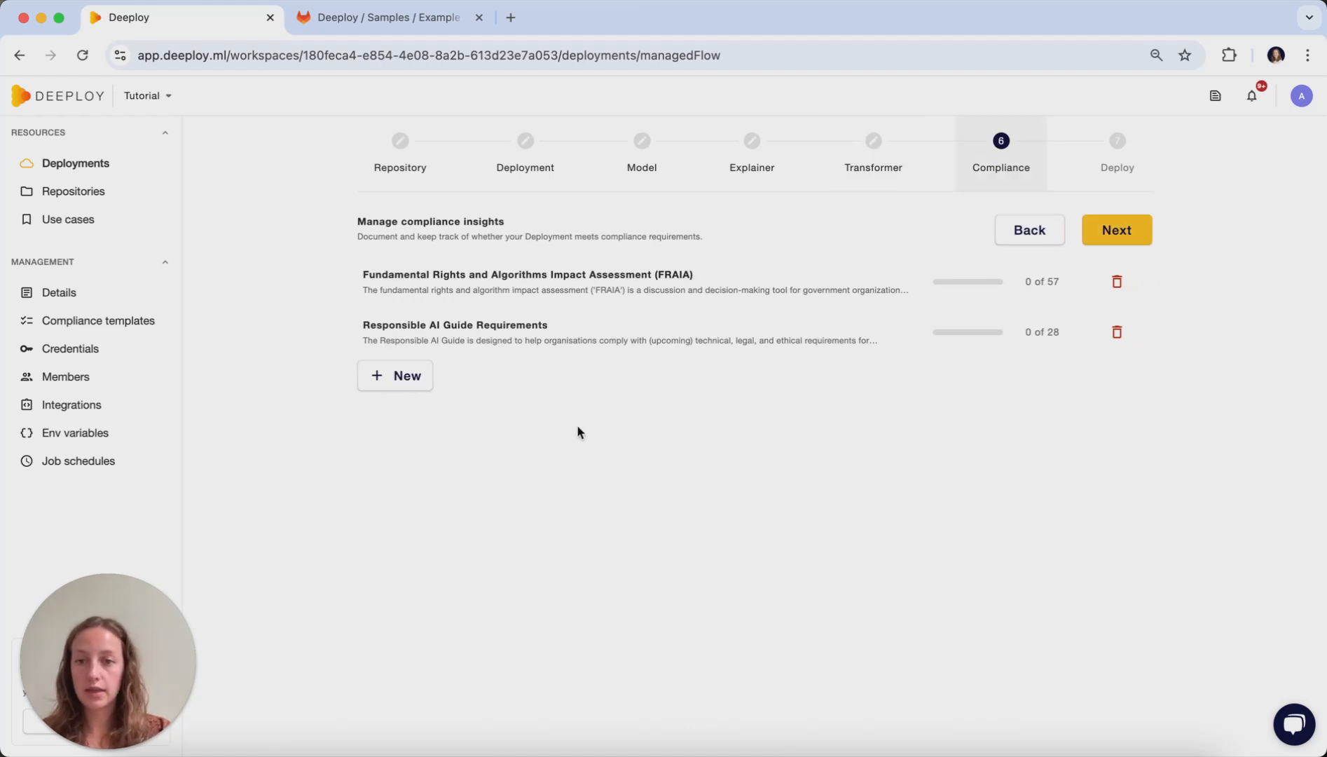
# - Add the EU AI Act | Human oversight (Article 14) documentation template to the compliance insights and continue to the summary
pyautogui.click(390, 376)
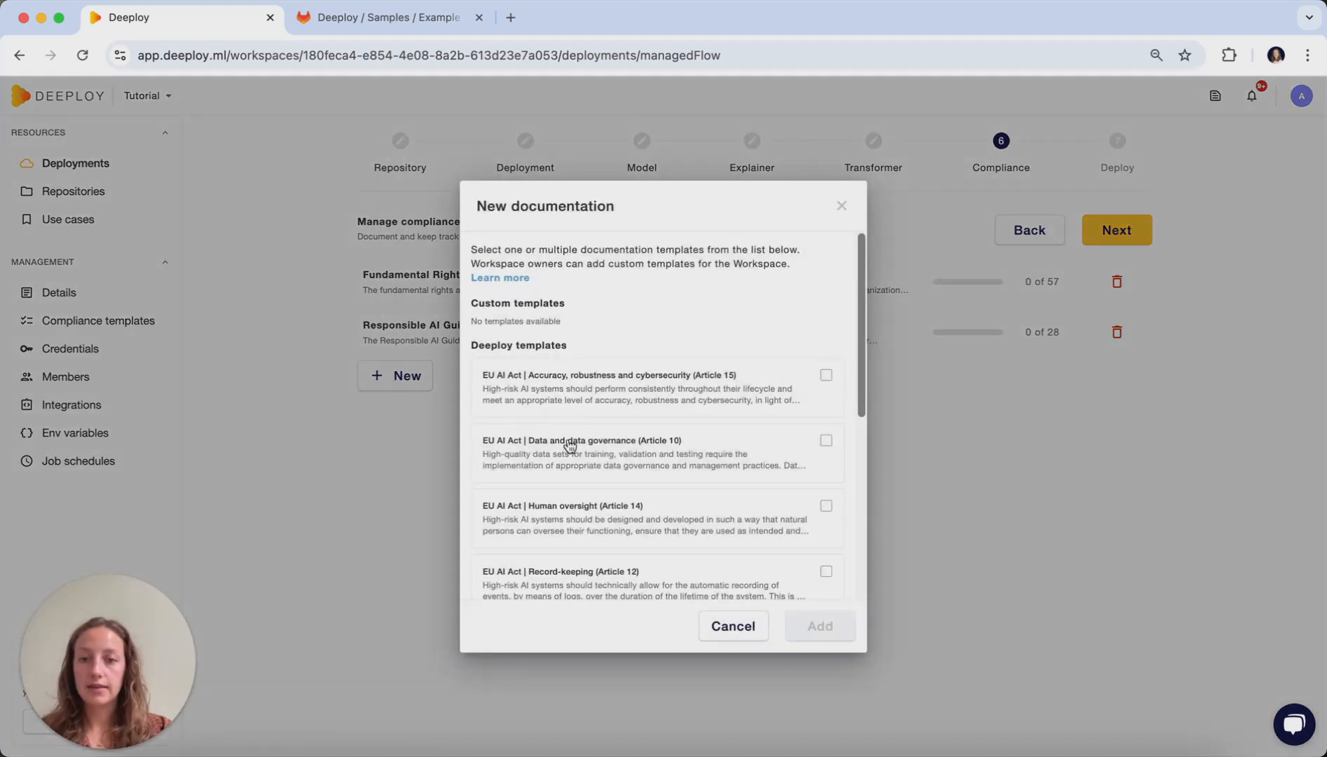
pyautogui.scroll(-2, 570, 446)
pyautogui.click(826, 449)
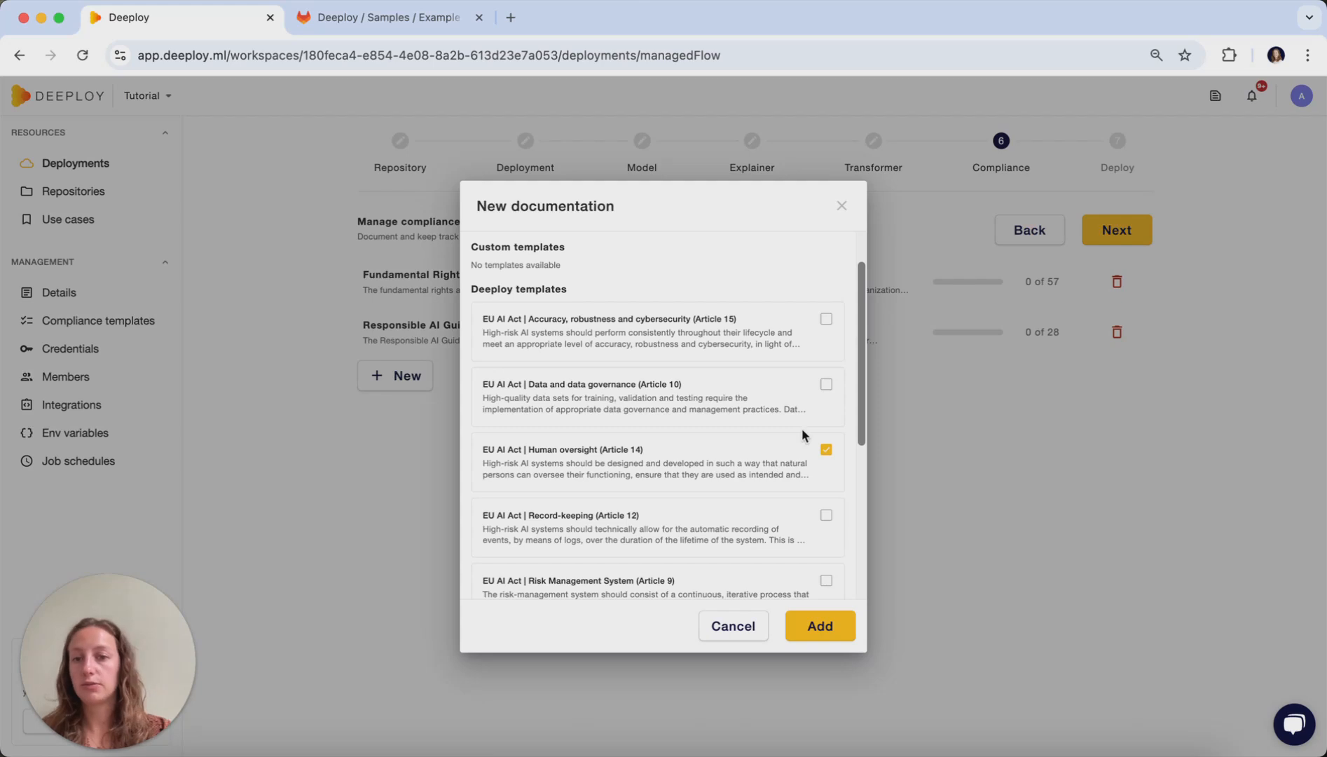
pyautogui.scroll(-2, 786, 451)
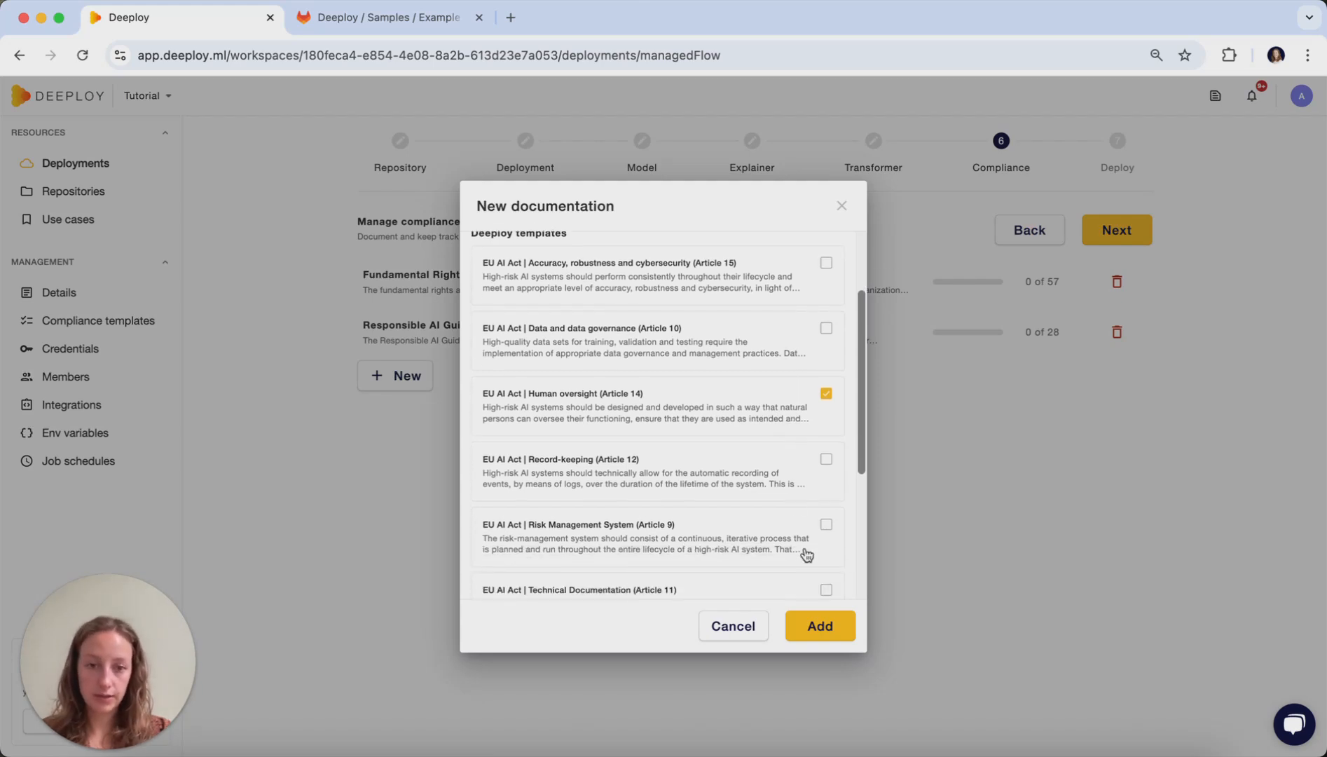
pyautogui.click(820, 626)
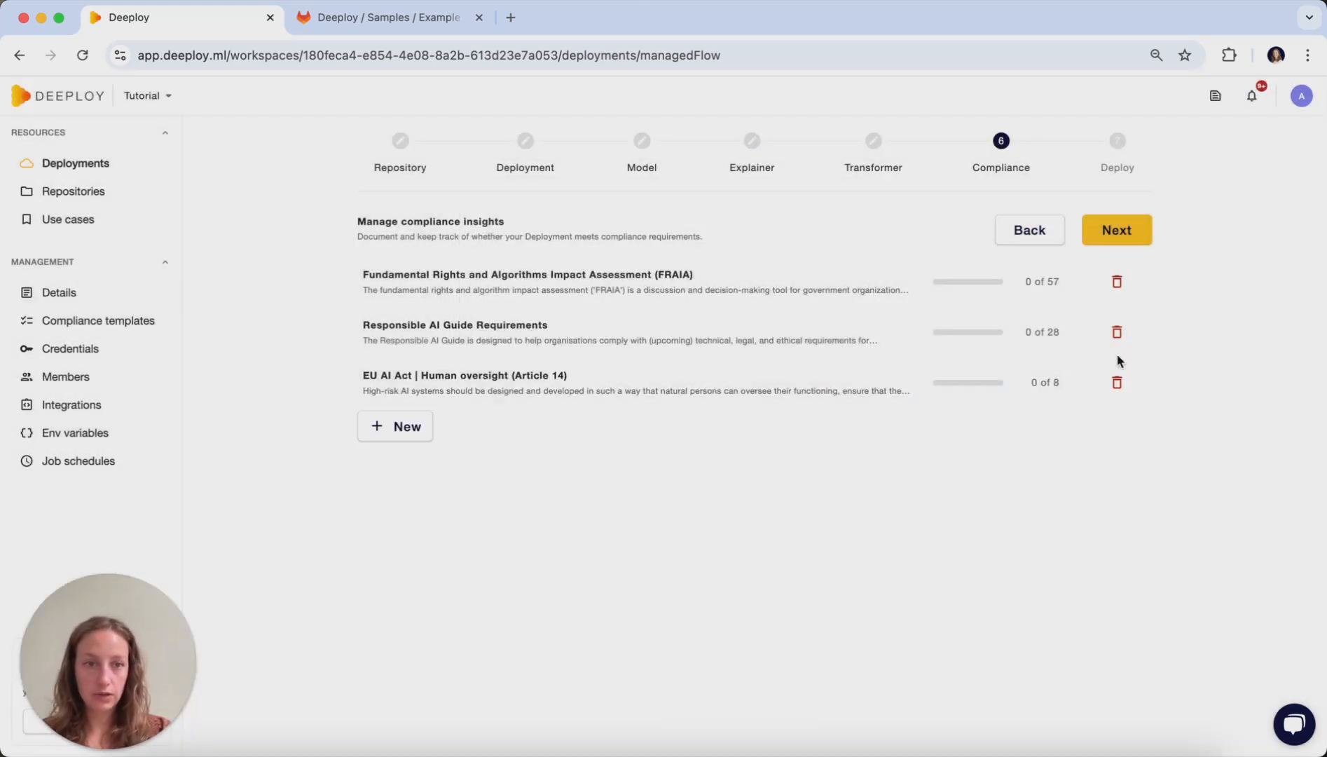
pyautogui.click(1117, 228)
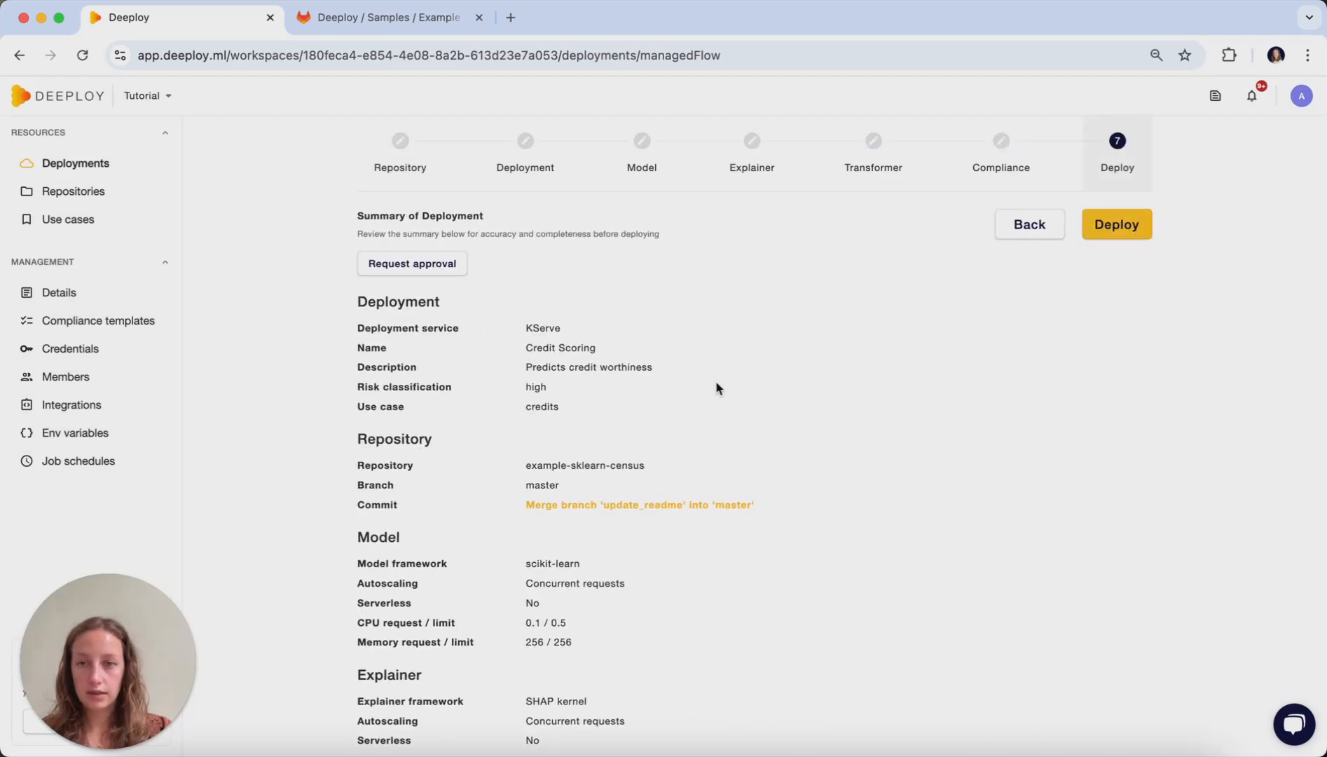
# - Review the deployment summary and deploy the Credit Scoring model
pyautogui.scroll(-1, 820, 421)
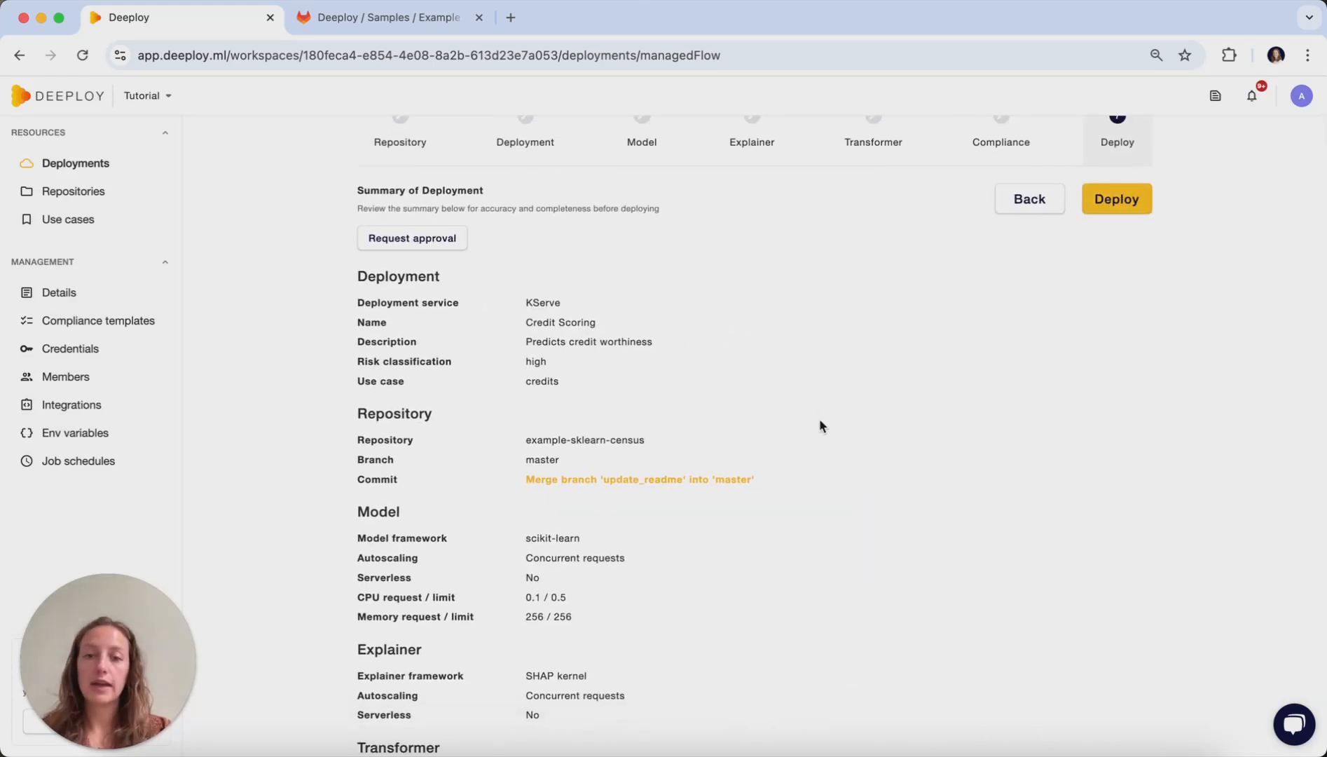
pyautogui.scroll(-2, 820, 420)
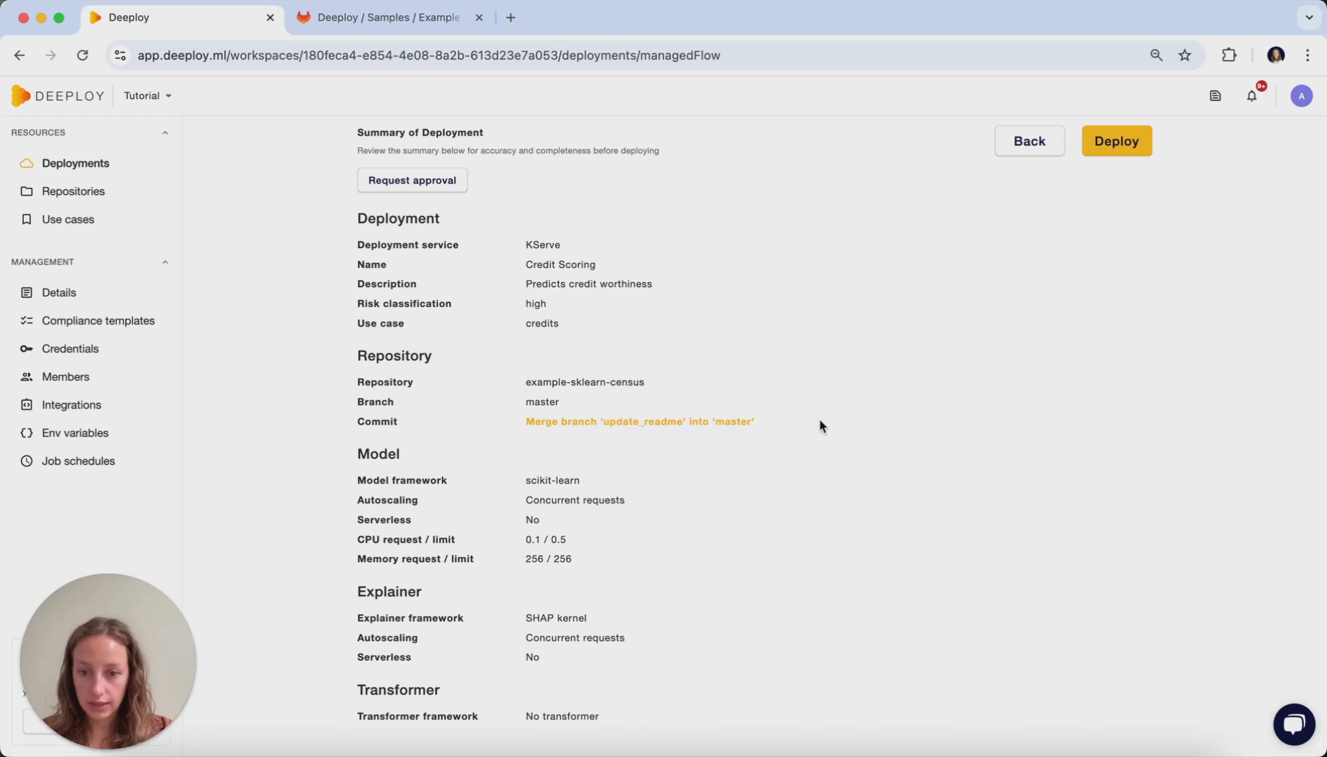
pyautogui.scroll(3, 821, 421)
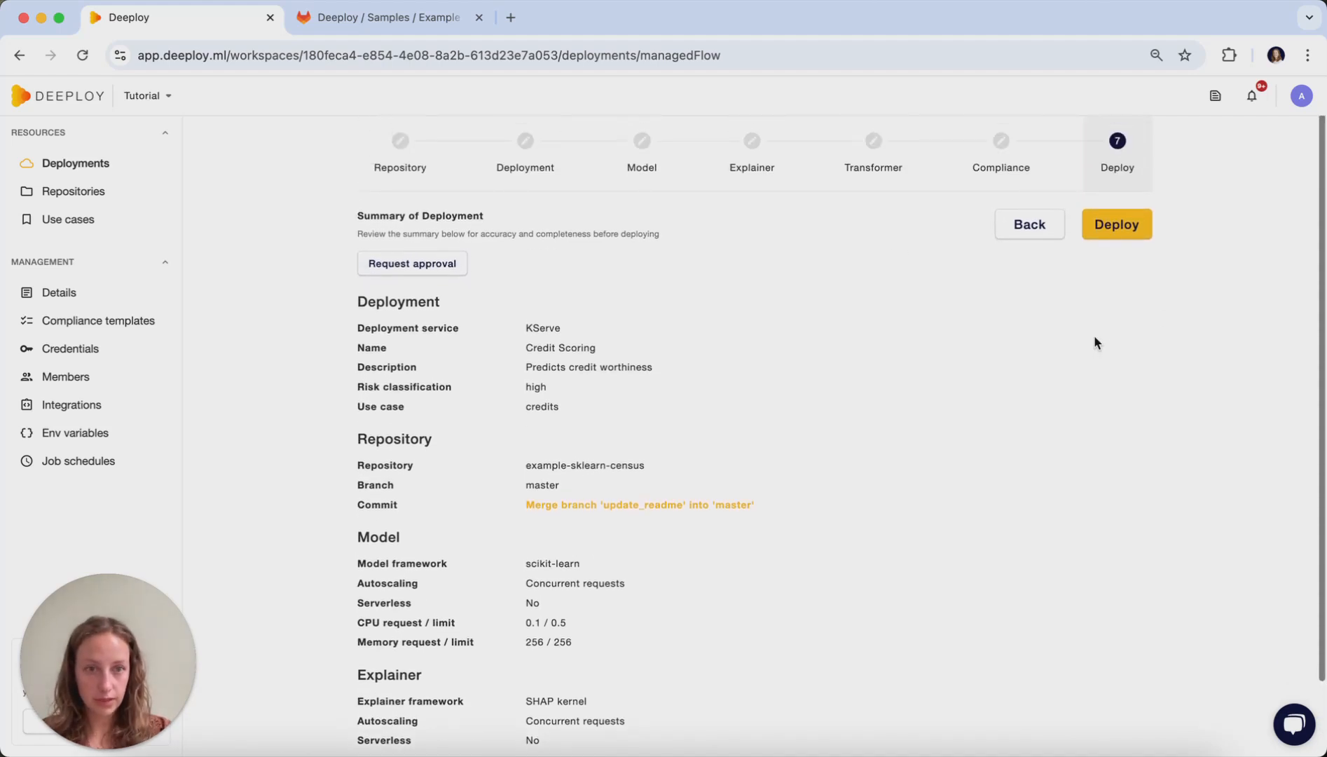
pyautogui.click(1127, 222)
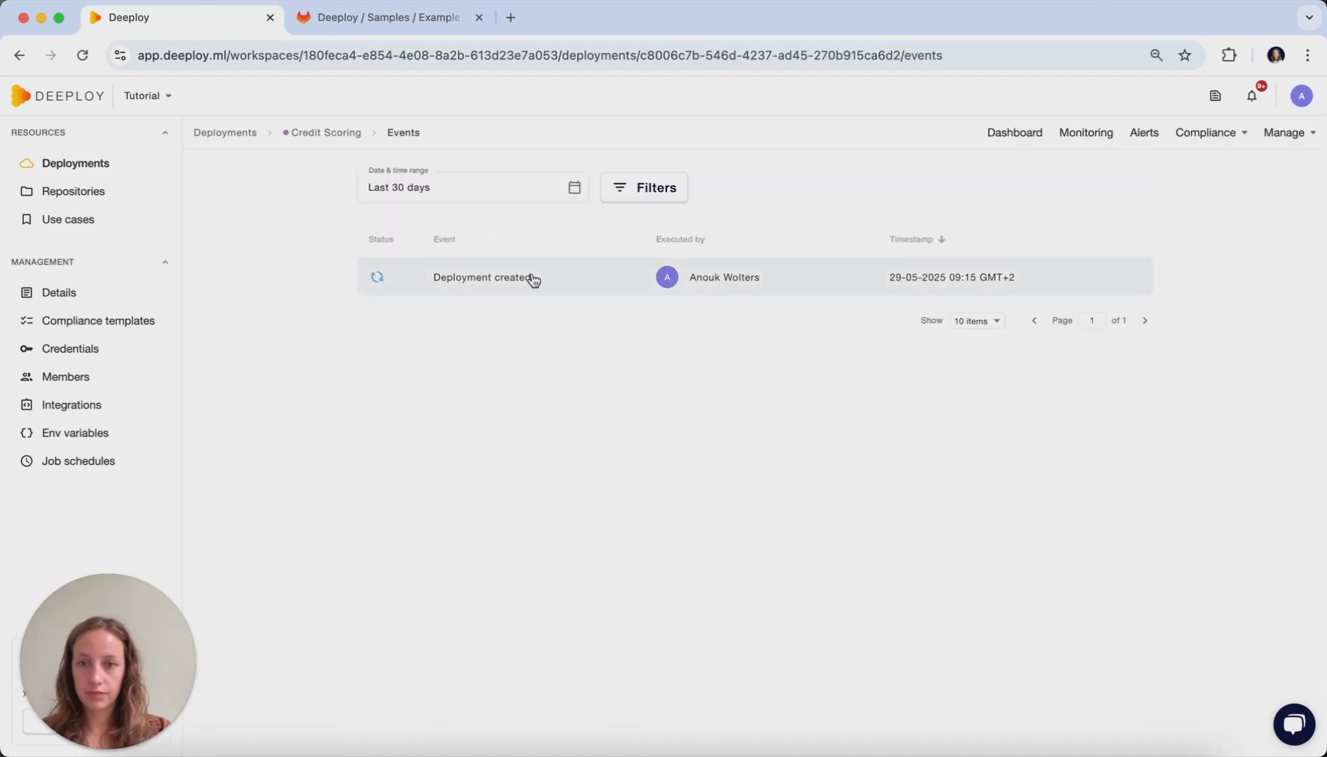
# - Open the Deployment created event and examine its deployment steps and request data
pyautogui.click(532, 279)
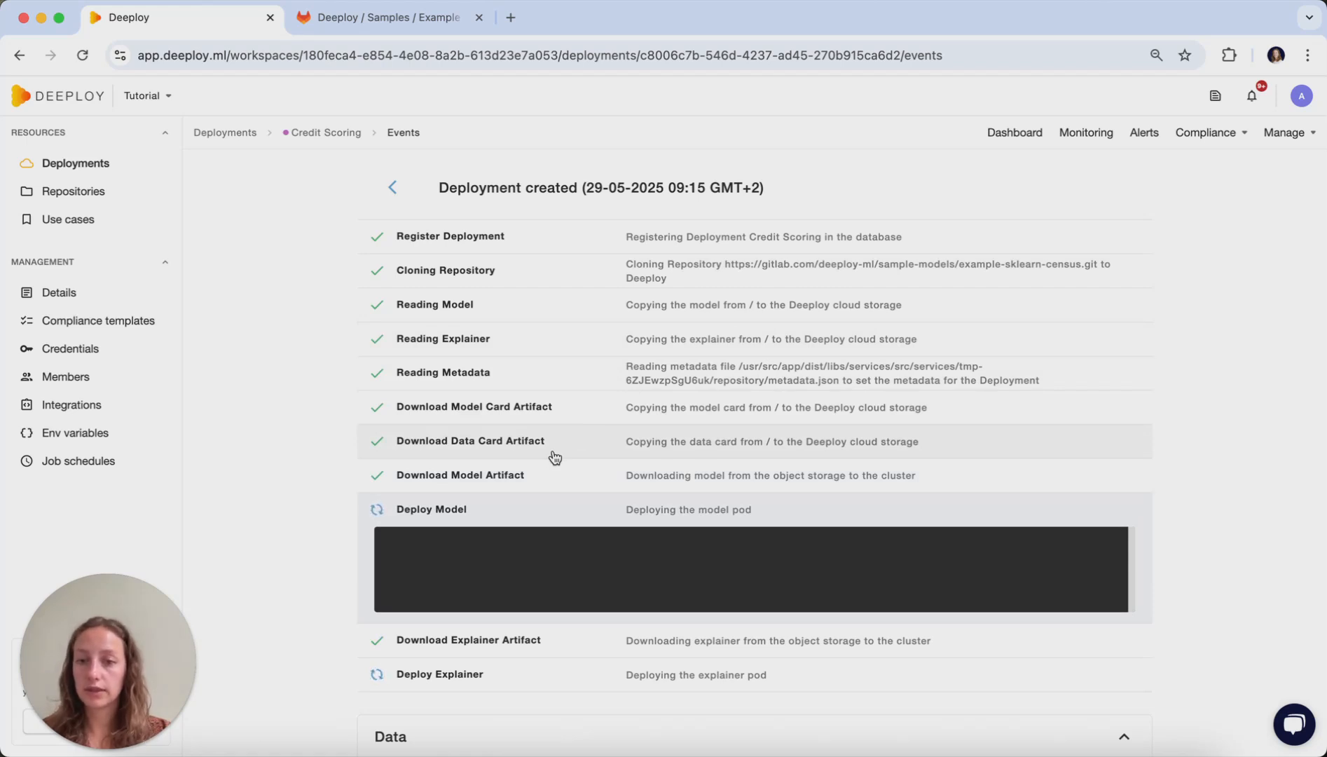
pyautogui.scroll(-3, 601, 398)
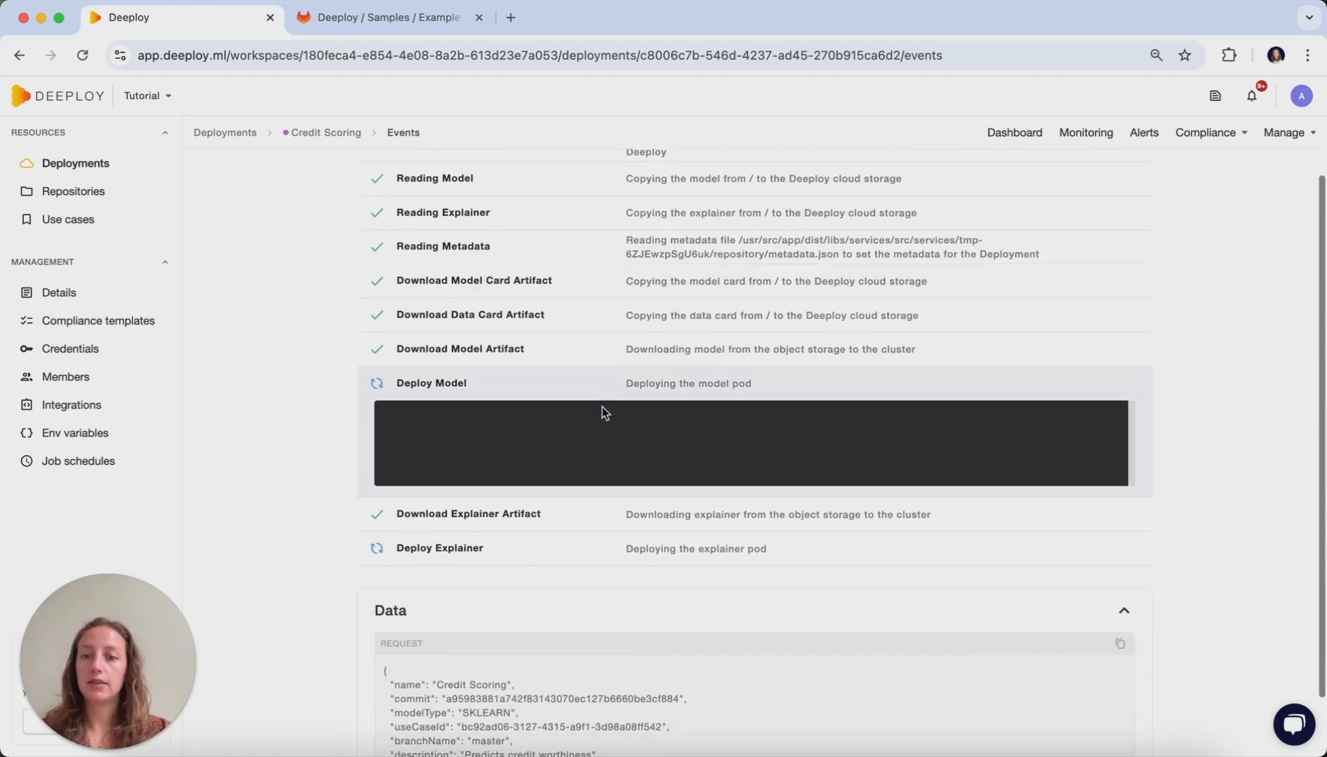
pyautogui.scroll(2, 609, 431)
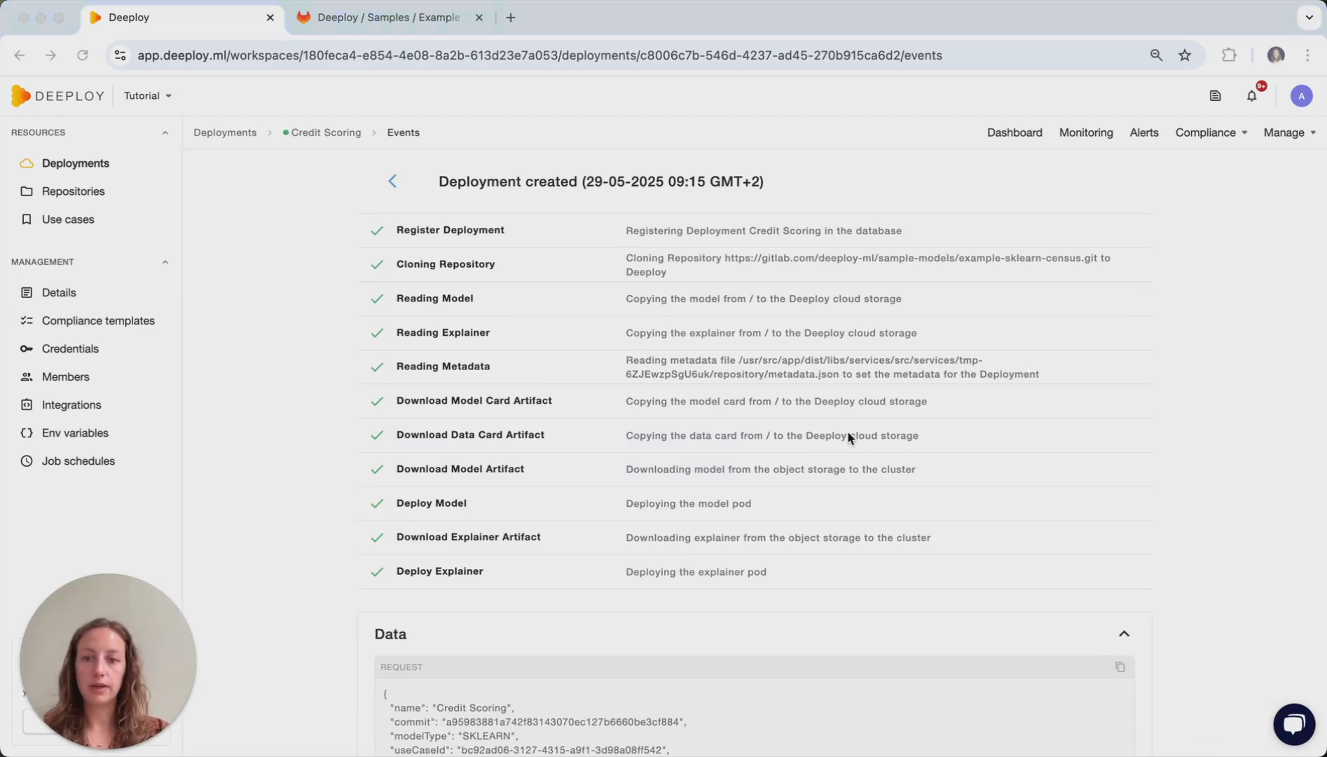
pyautogui.scroll(-3, 848, 434)
pyautogui.scroll(3, 848, 438)
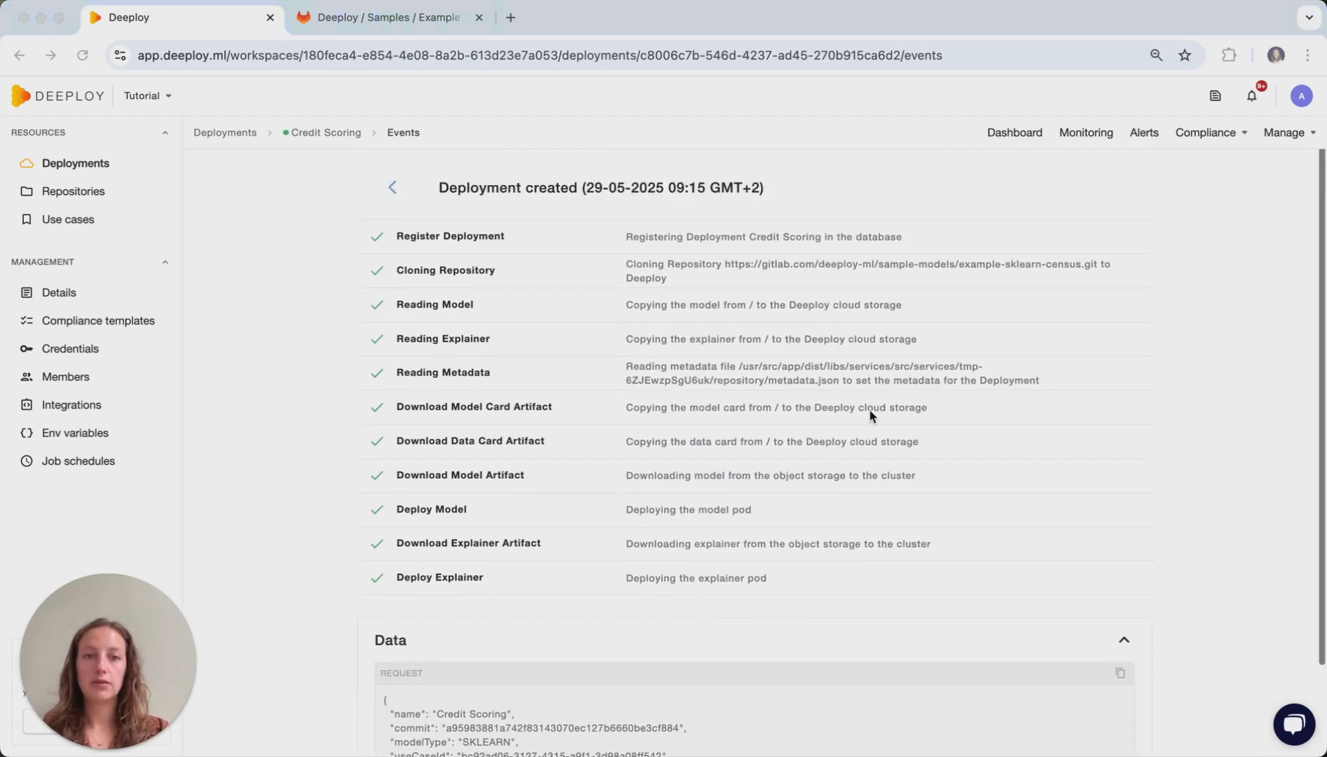
# - Test the deployment with the example input and Explain prediction enabled, and examine the returned prediction and explanation
pyautogui.click(1285, 135)
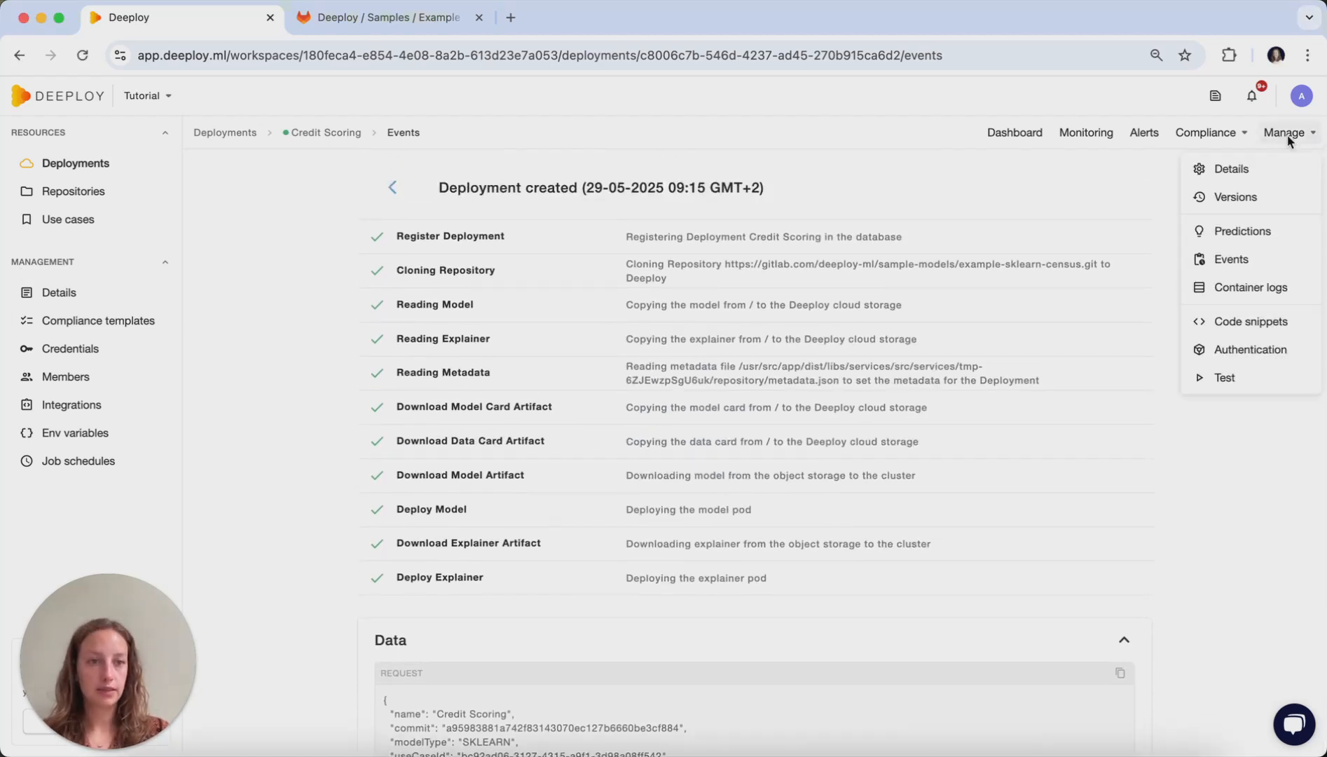
pyautogui.click(1254, 383)
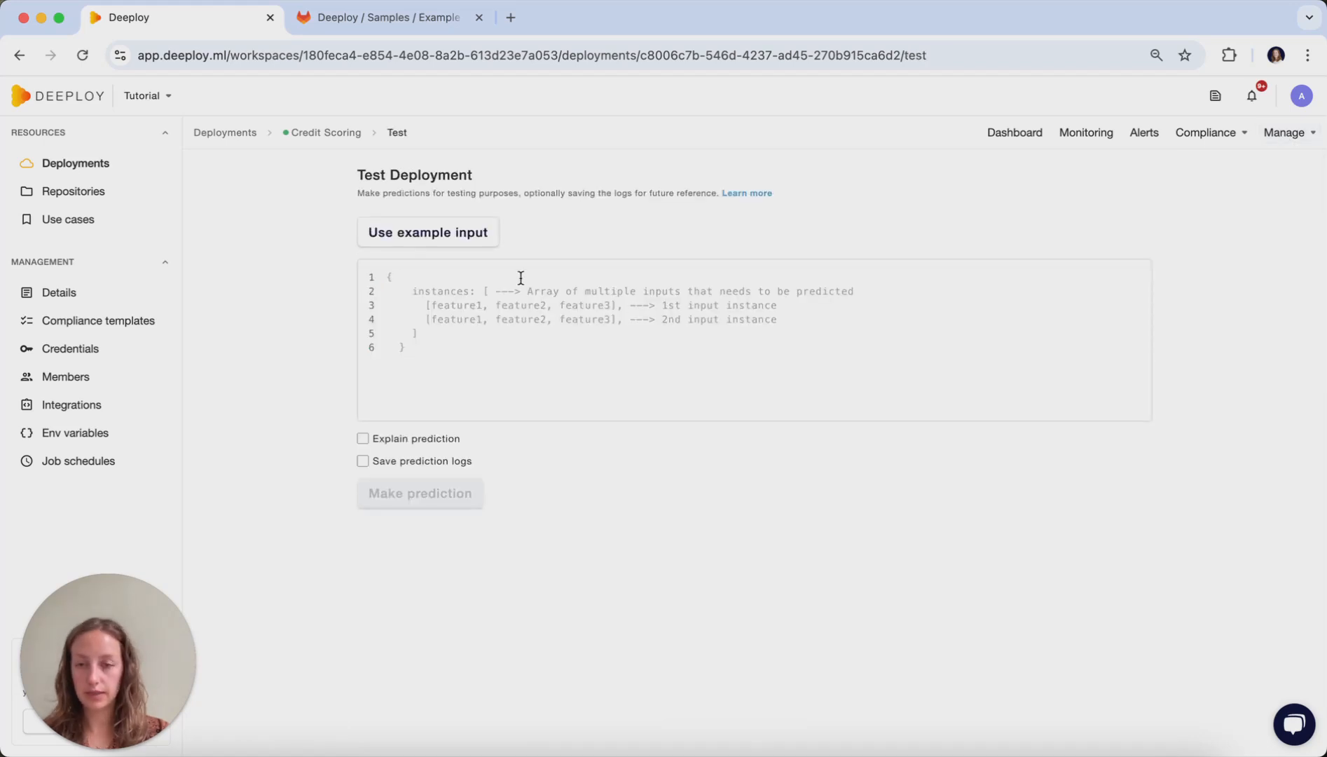
pyautogui.click(454, 233)
pyautogui.scroll(-3, 485, 348)
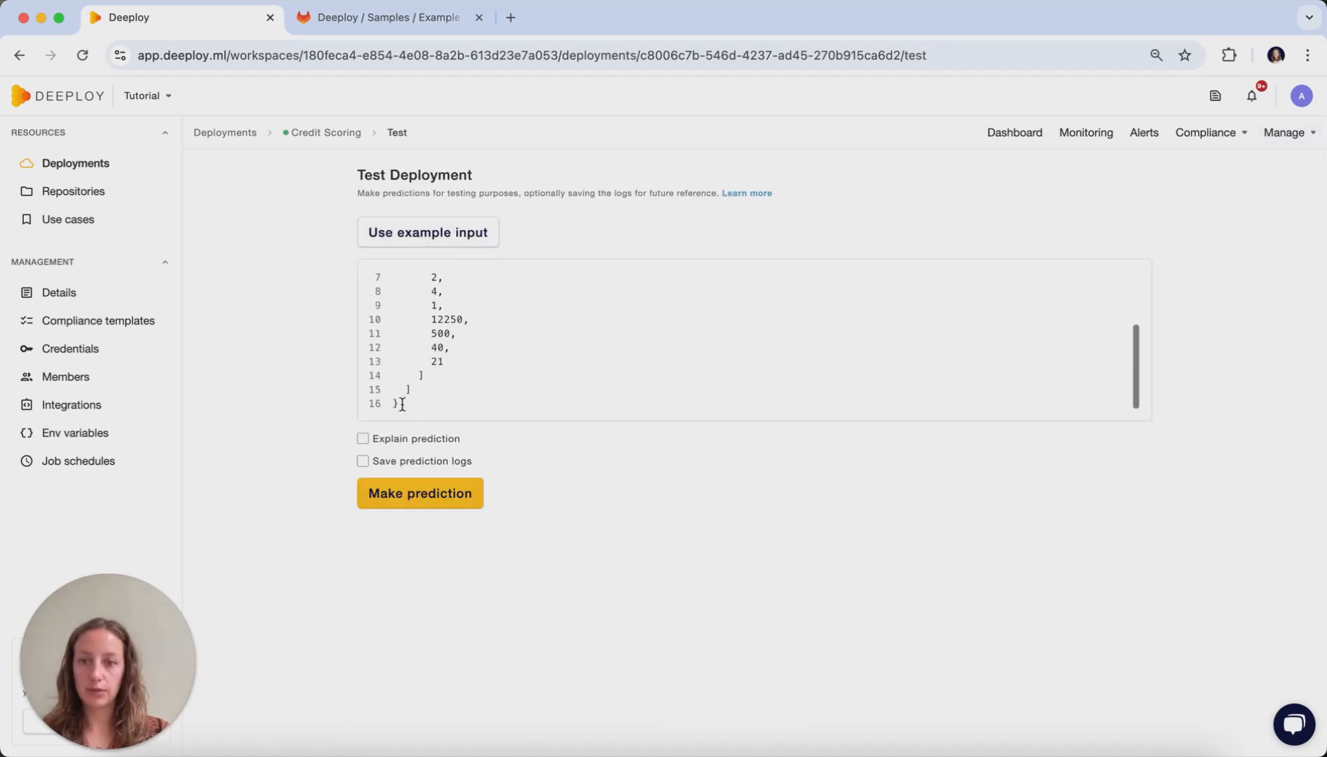
pyautogui.click(363, 438)
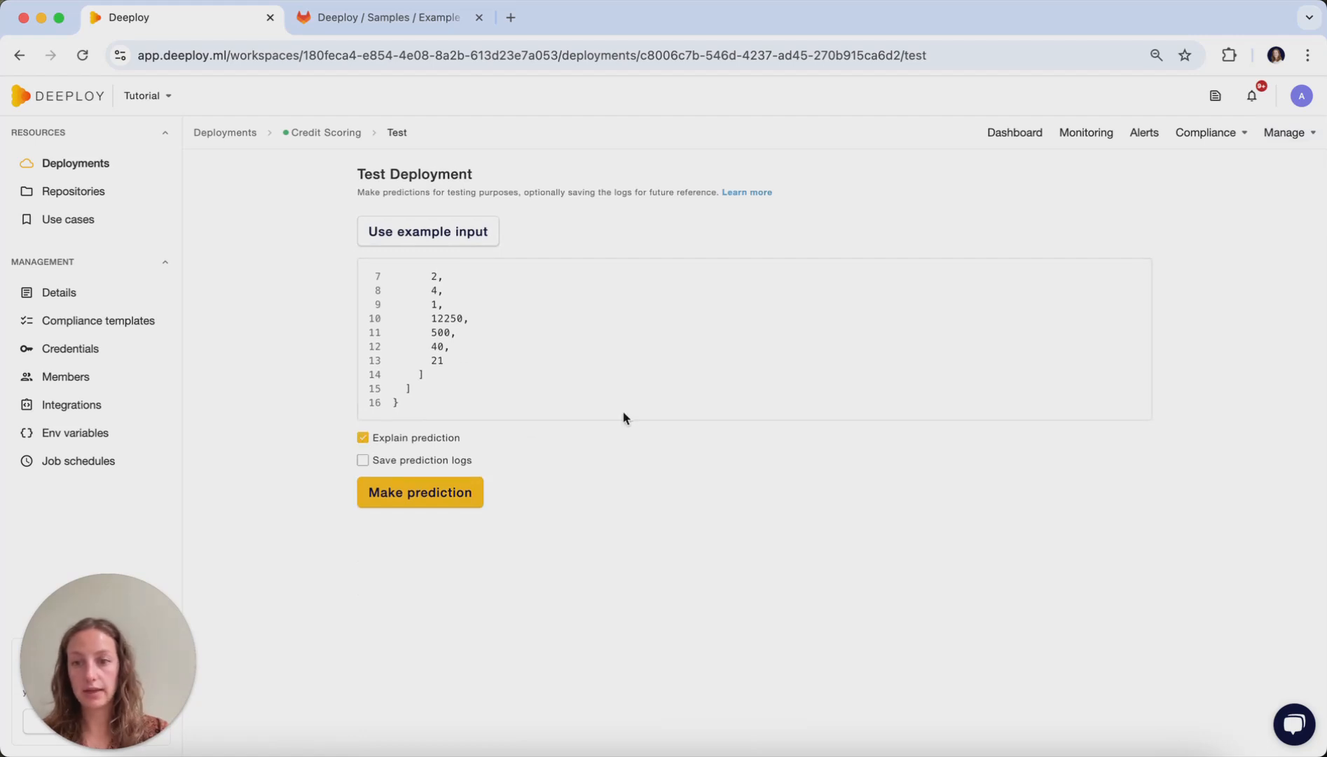
pyautogui.click(440, 504)
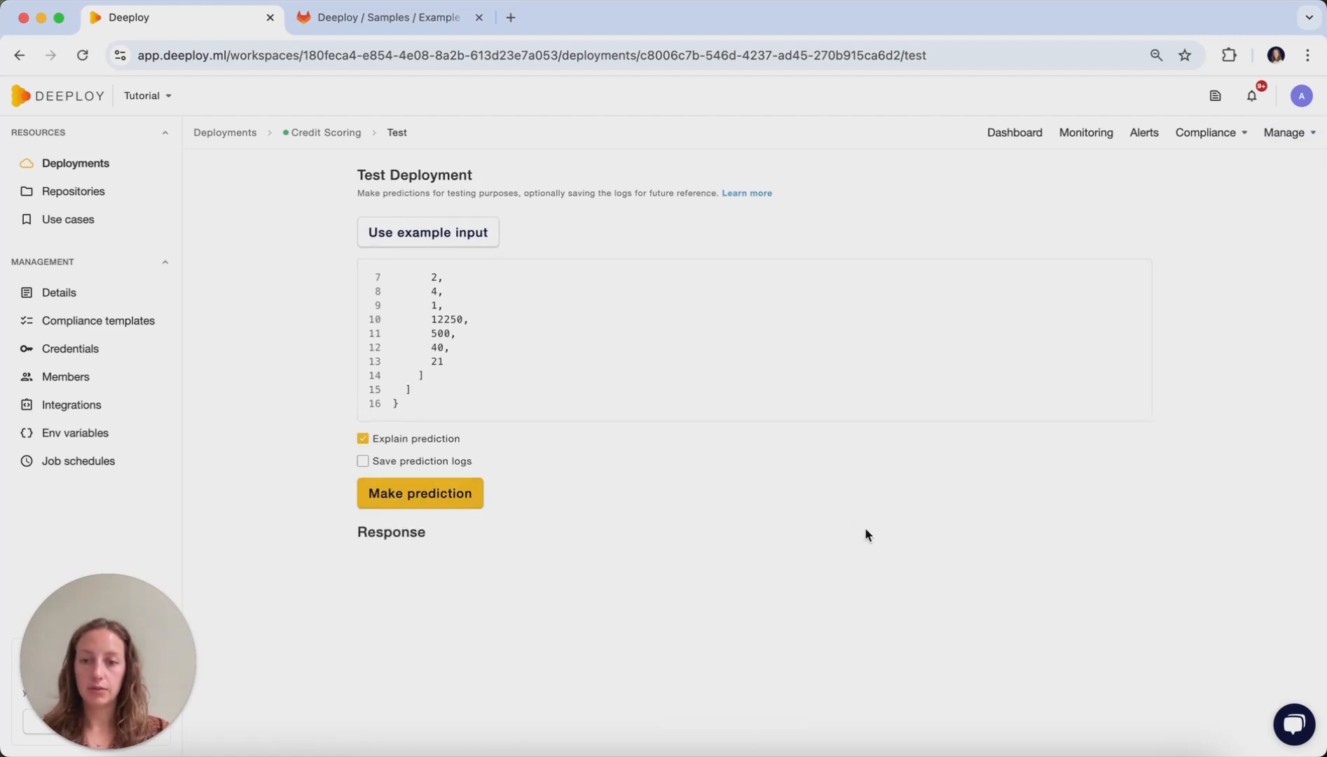
pyautogui.scroll(-3, 672, 605)
pyautogui.scroll(-3, 702, 539)
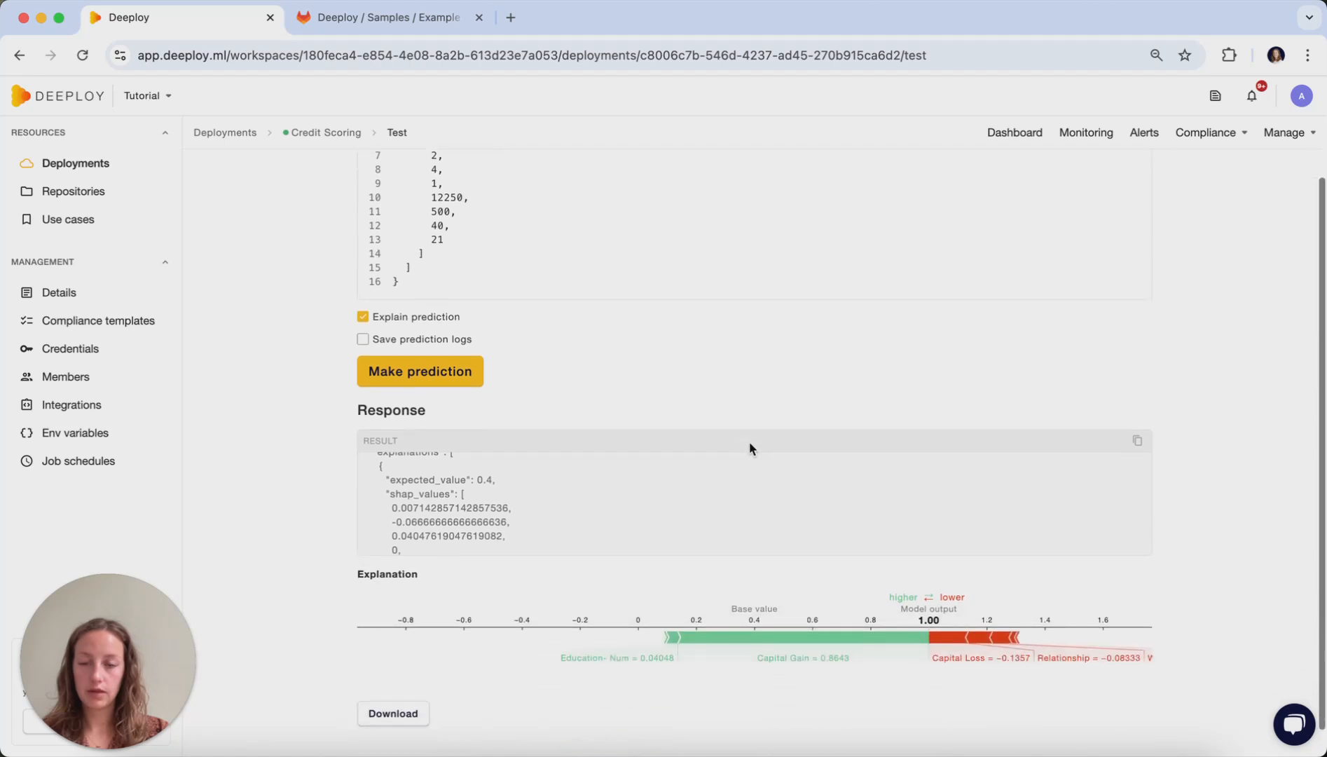
pyautogui.scroll(3, 730, 475)
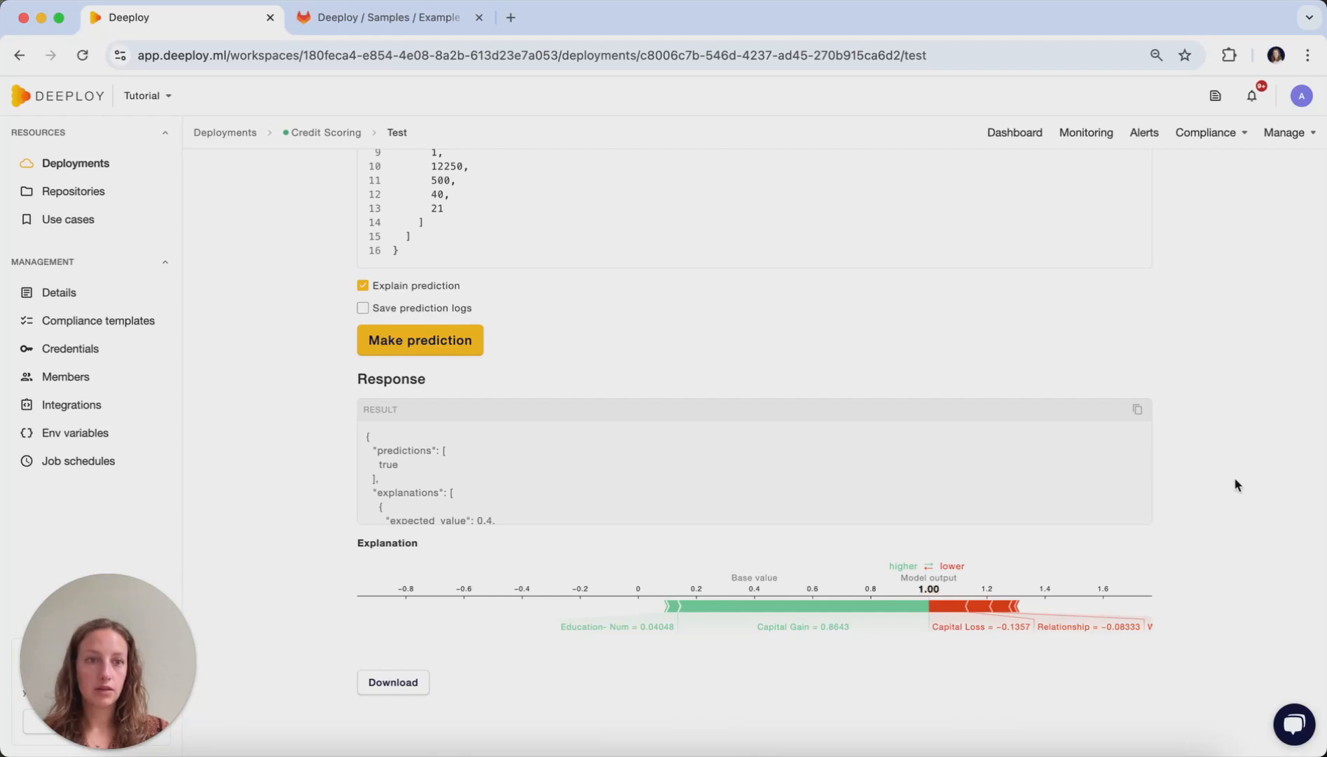
pyautogui.scroll(3, 1237, 495)
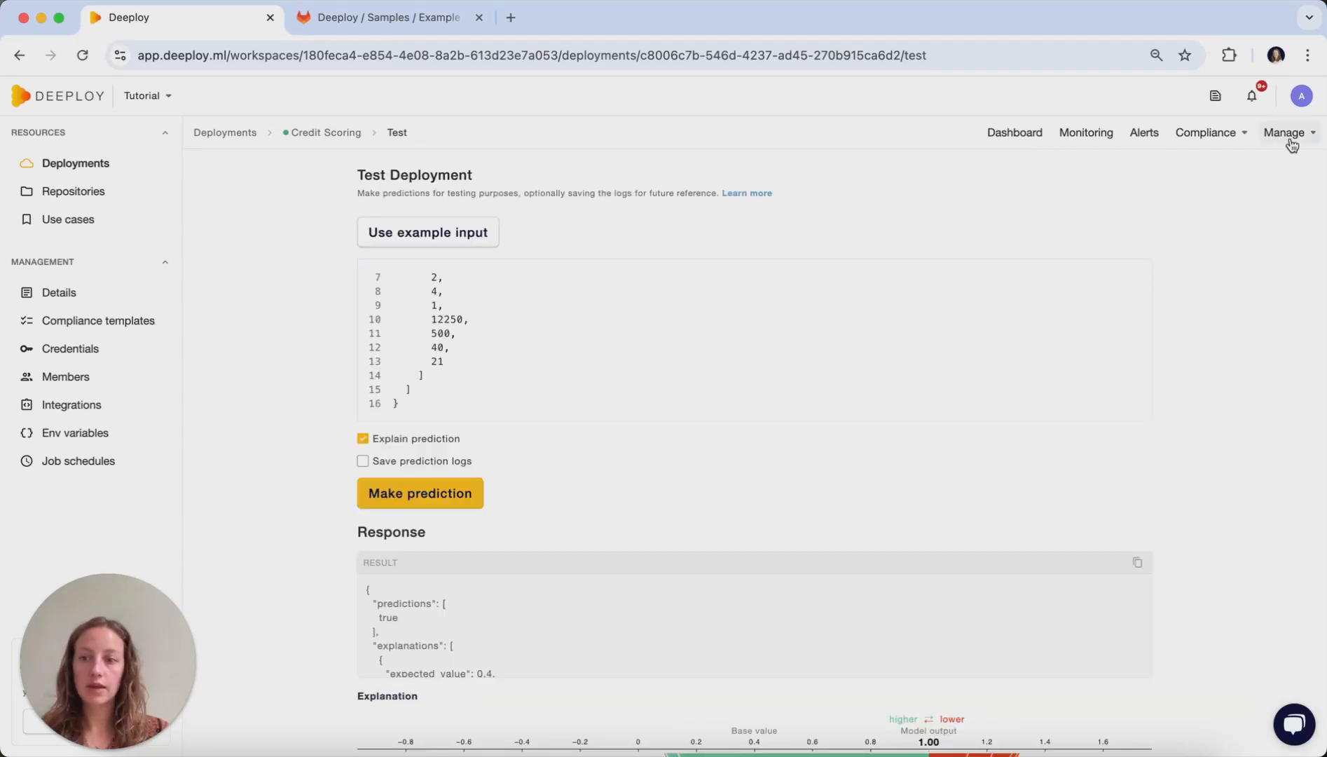
# - Open the deployment's details and examine its deployment information and API links
pyautogui.click(1289, 143)
pyautogui.click(1238, 175)
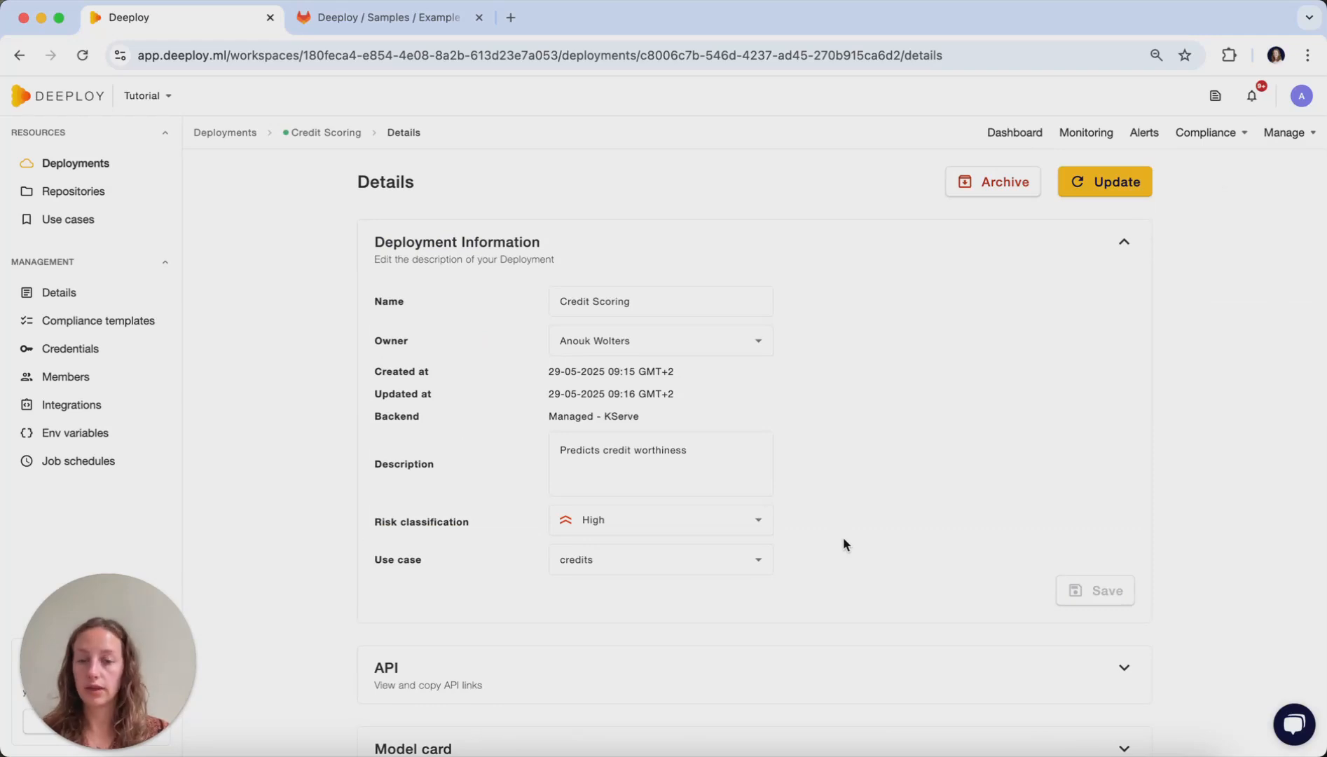
pyautogui.scroll(-1, 1009, 491)
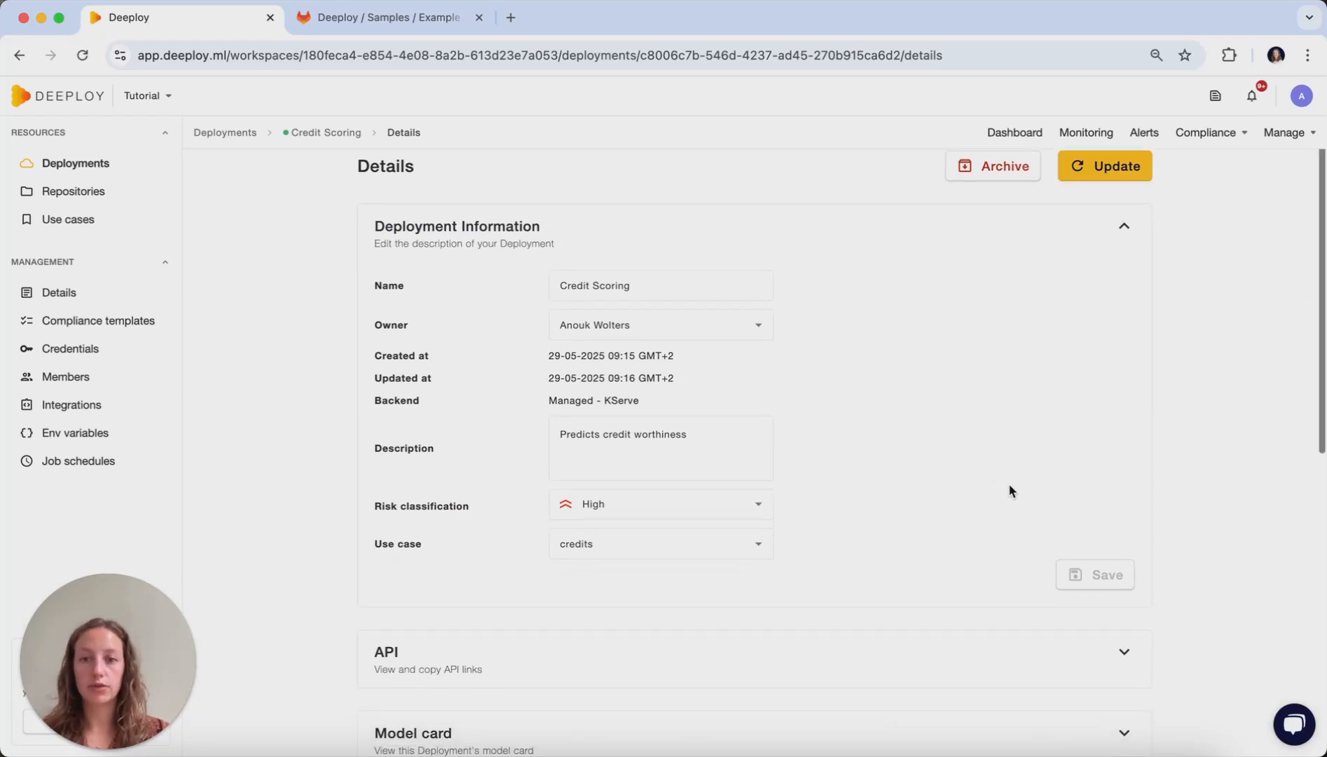
pyautogui.scroll(-3, 840, 425)
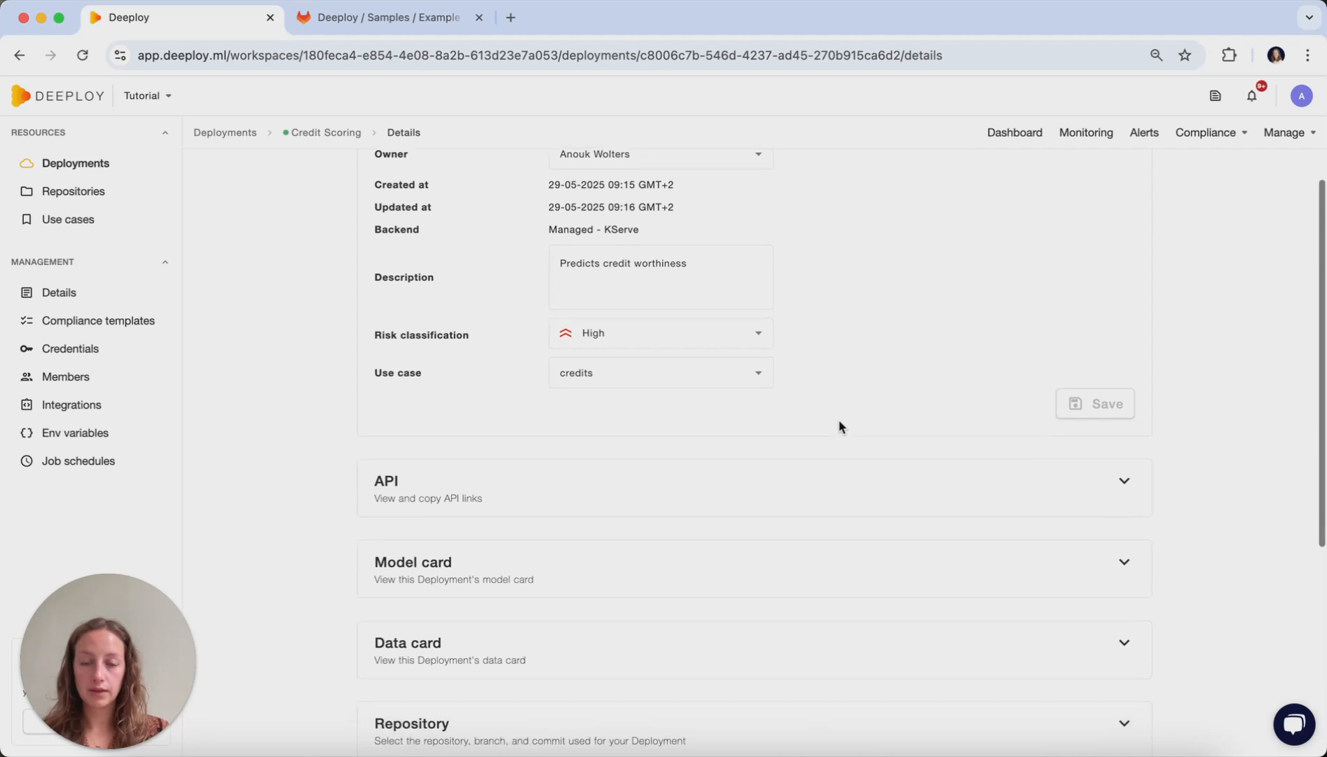
pyautogui.scroll(-3, 617, 532)
pyautogui.scroll(-1, 605, 577)
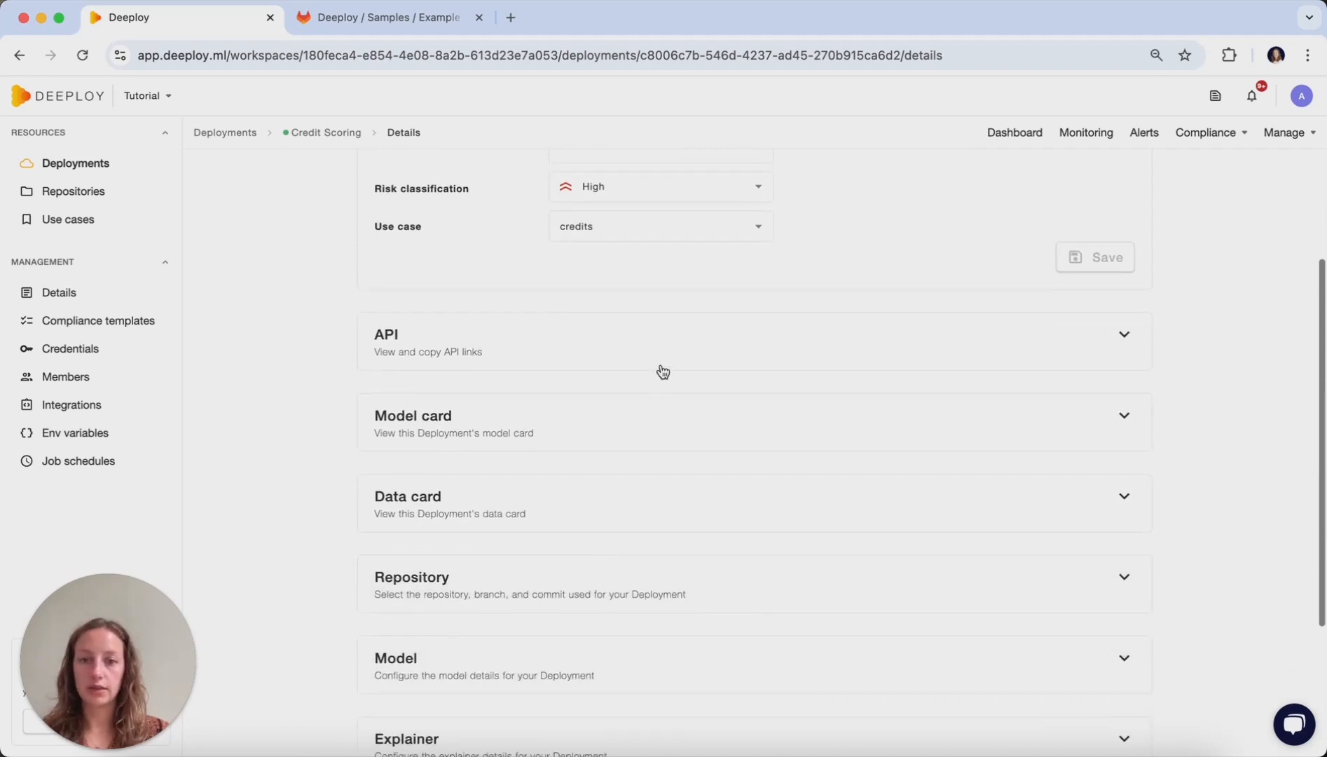
pyautogui.click(670, 356)
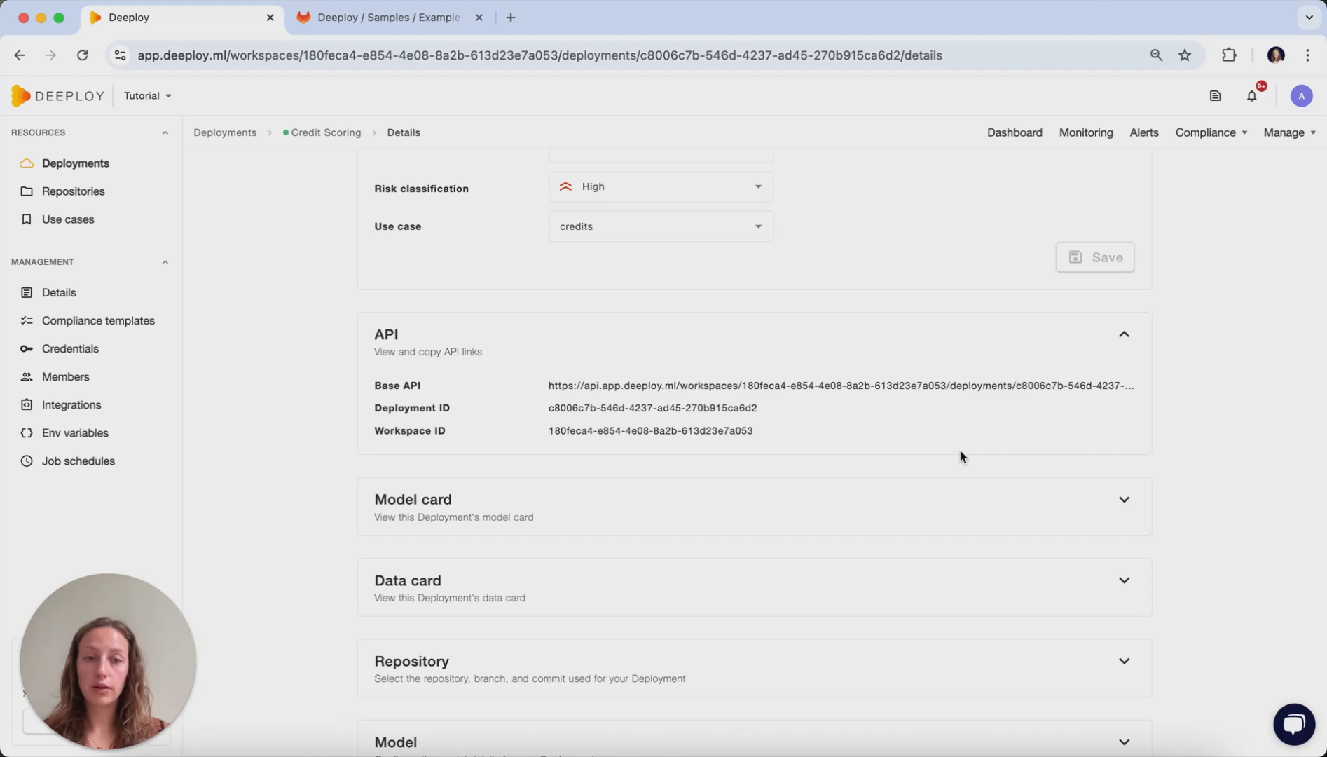
# - Expand and examine the deployment's model card and data card
pyautogui.scroll(-3, 960, 454)
pyautogui.click(962, 408)
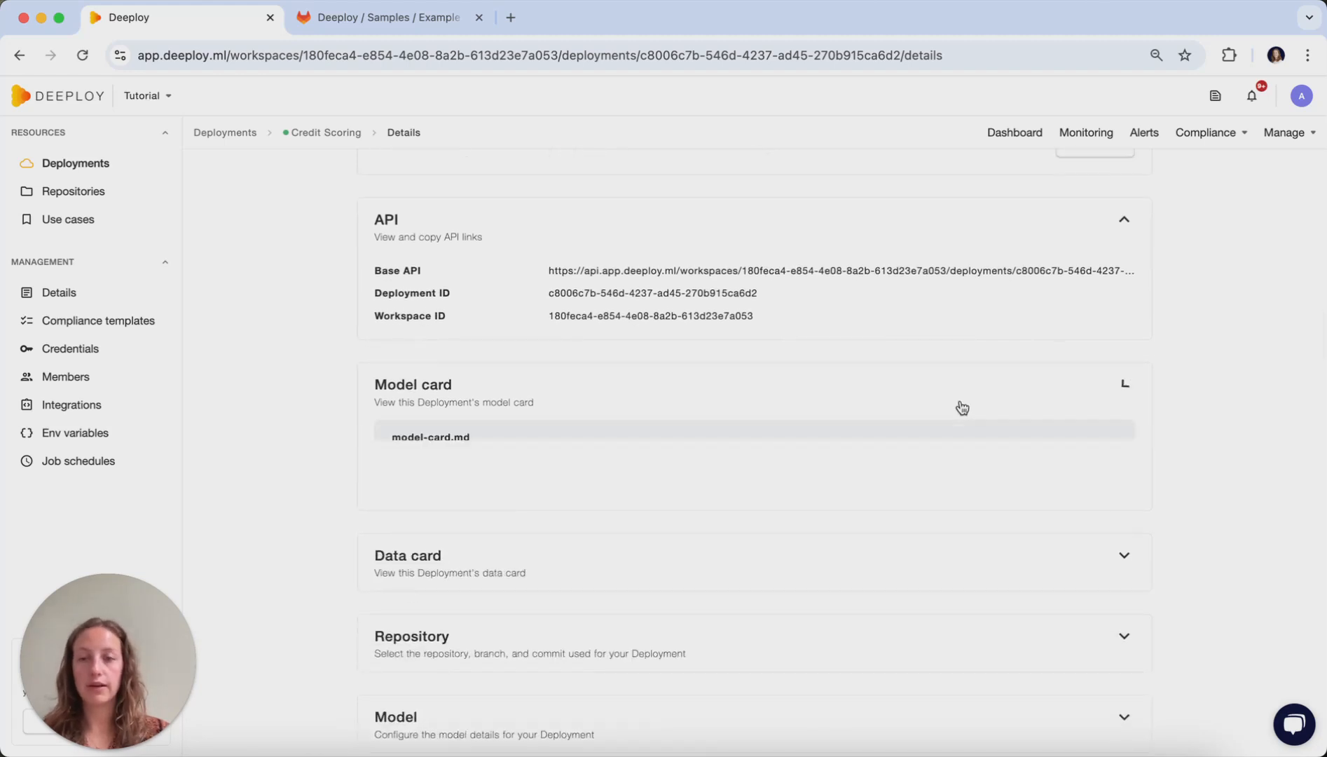
pyautogui.scroll(-8, 958, 406)
pyautogui.click(898, 519)
pyautogui.scroll(-5, 899, 520)
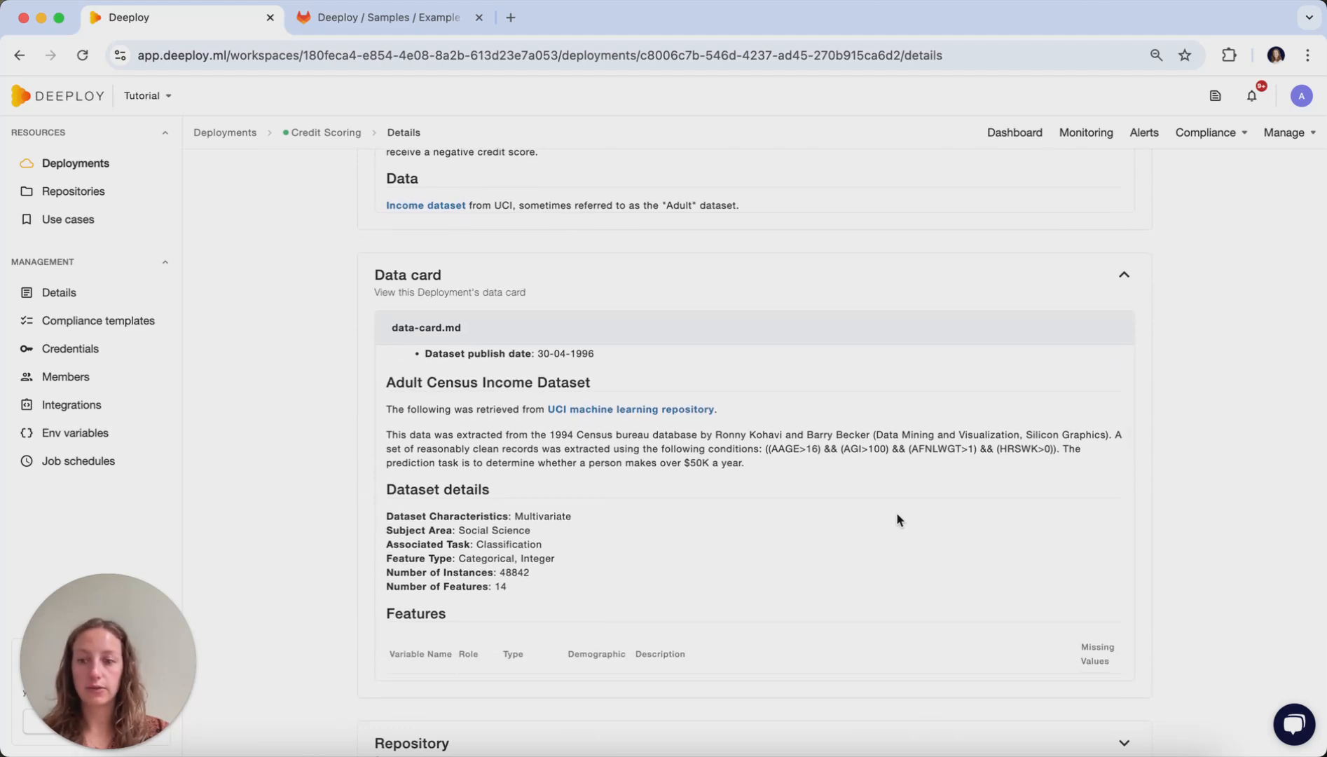
pyautogui.scroll(-7, 1225, 420)
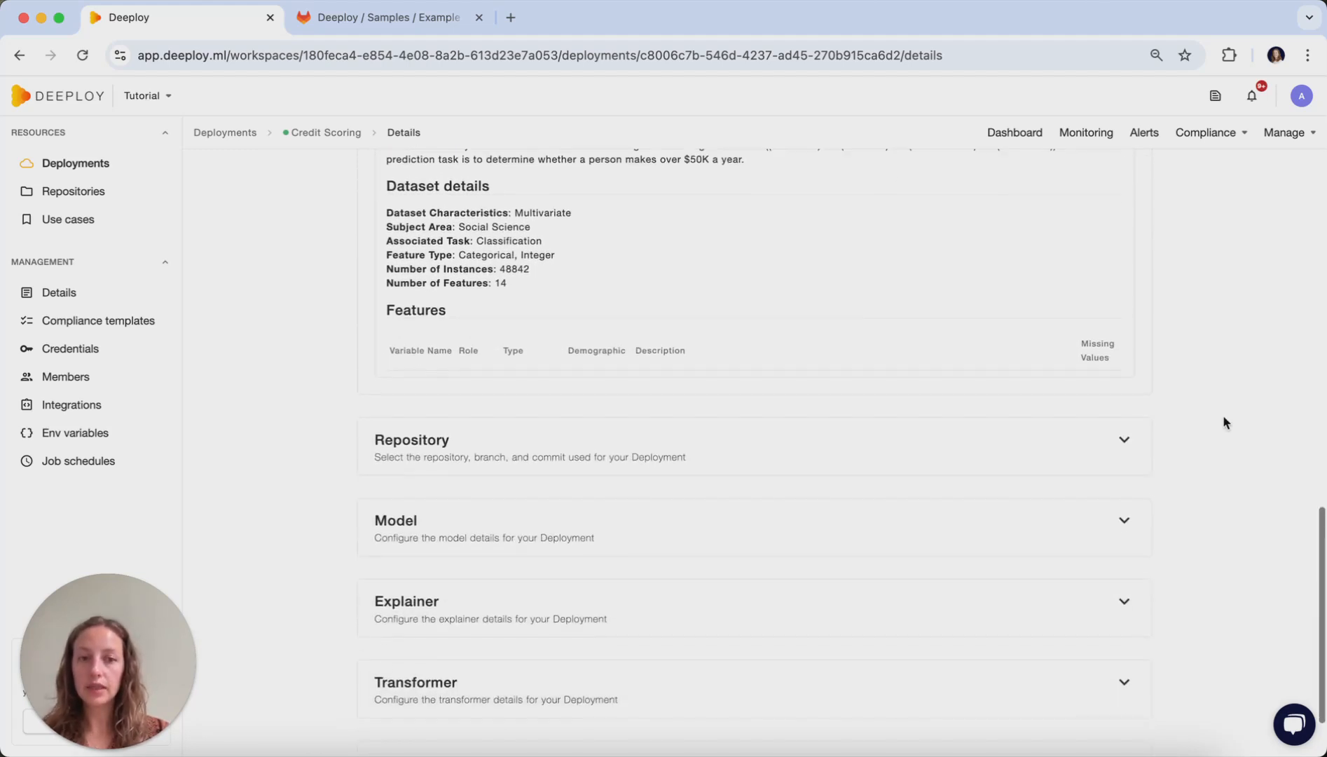
# - Examine the deployment's repository settings and the commits available on the master branch without choosing another one
pyautogui.click(950, 457)
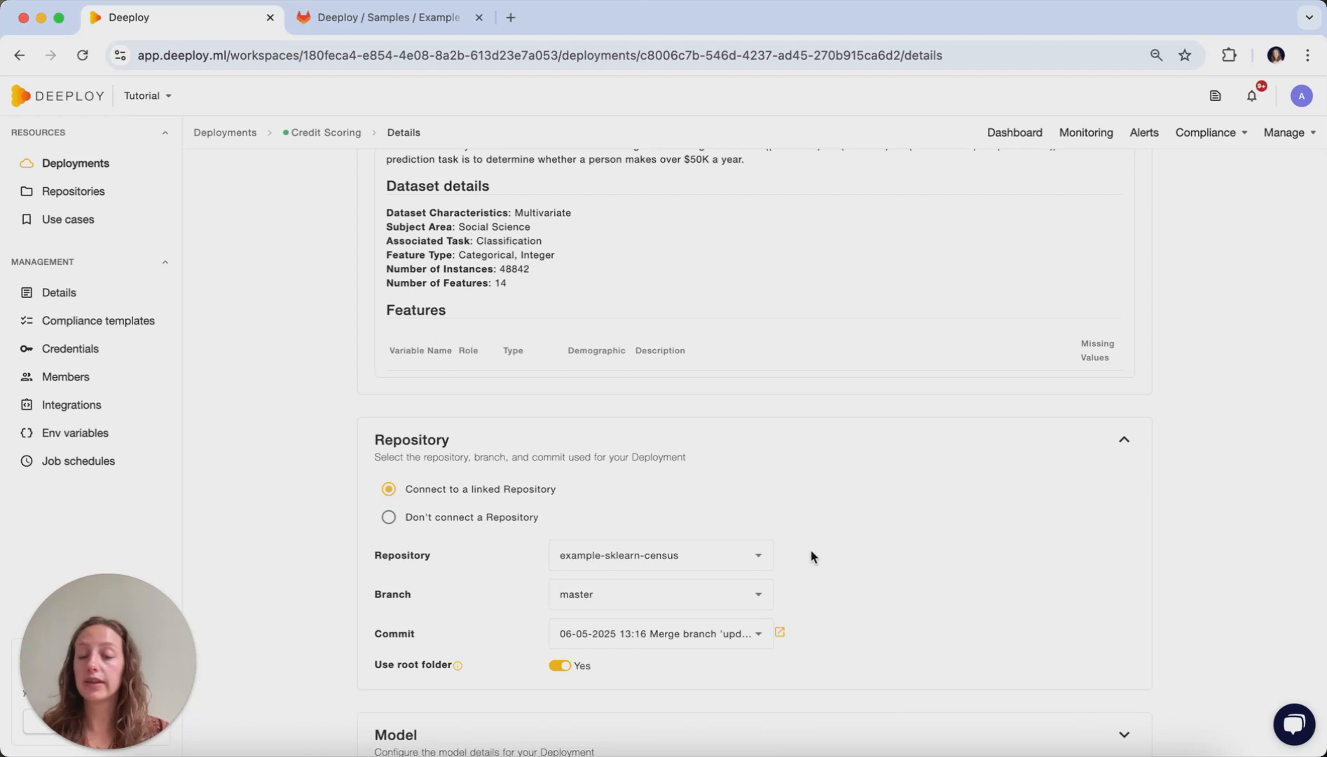
pyautogui.scroll(-3, 810, 548)
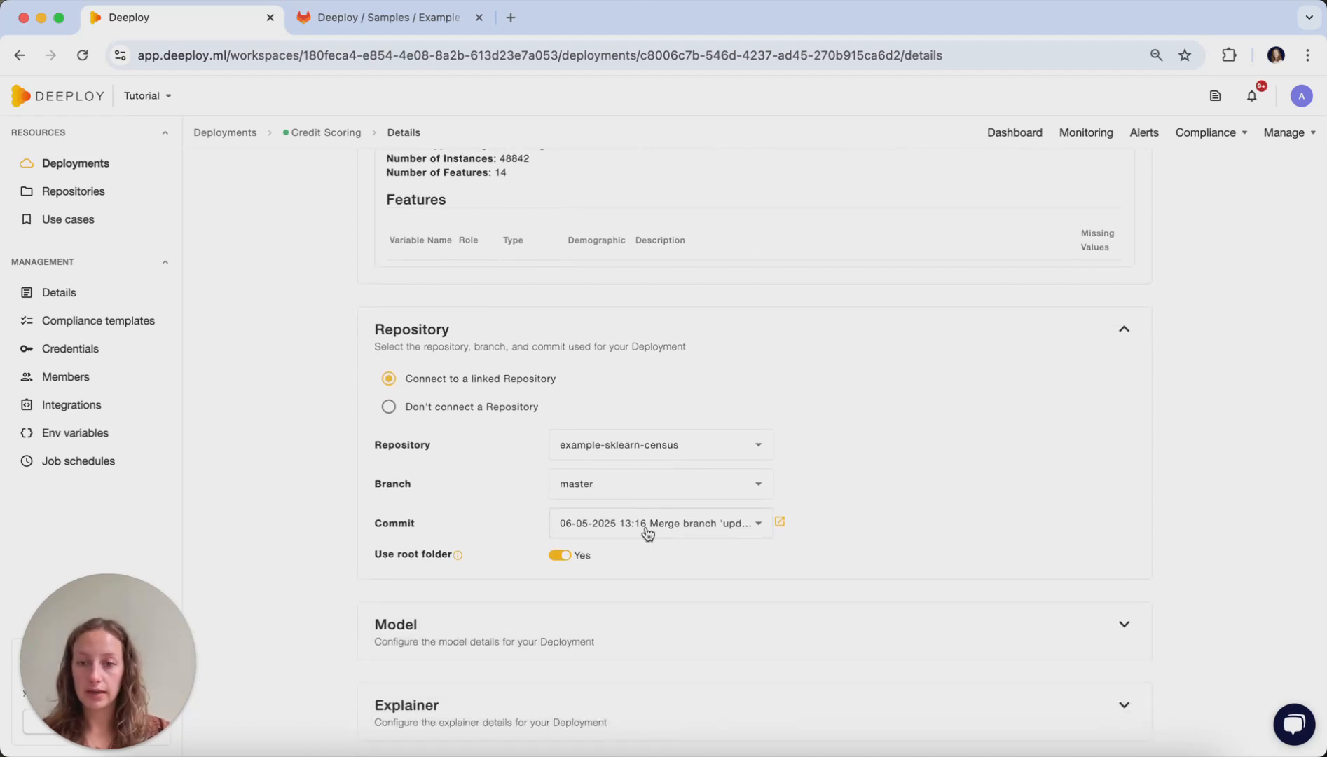
pyautogui.click(647, 532)
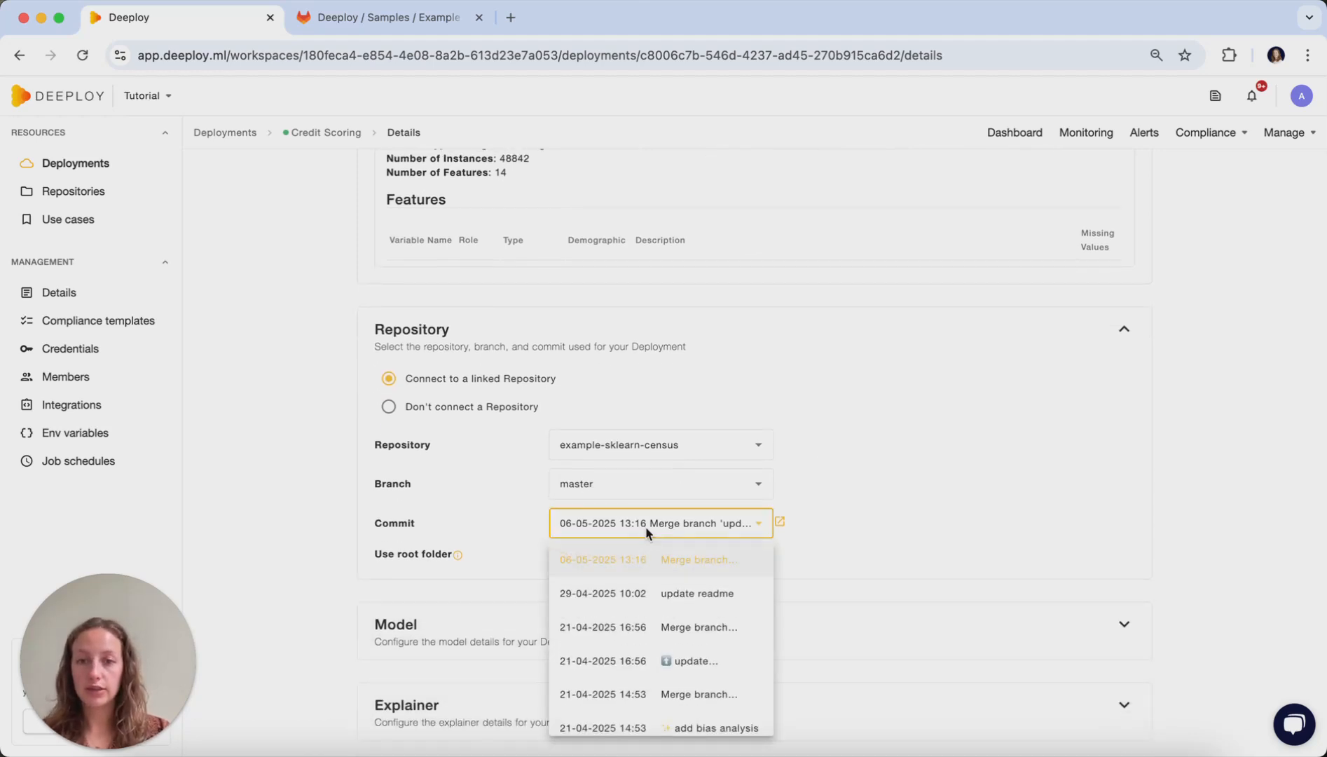
pyautogui.click(979, 476)
pyautogui.scroll(10, 979, 476)
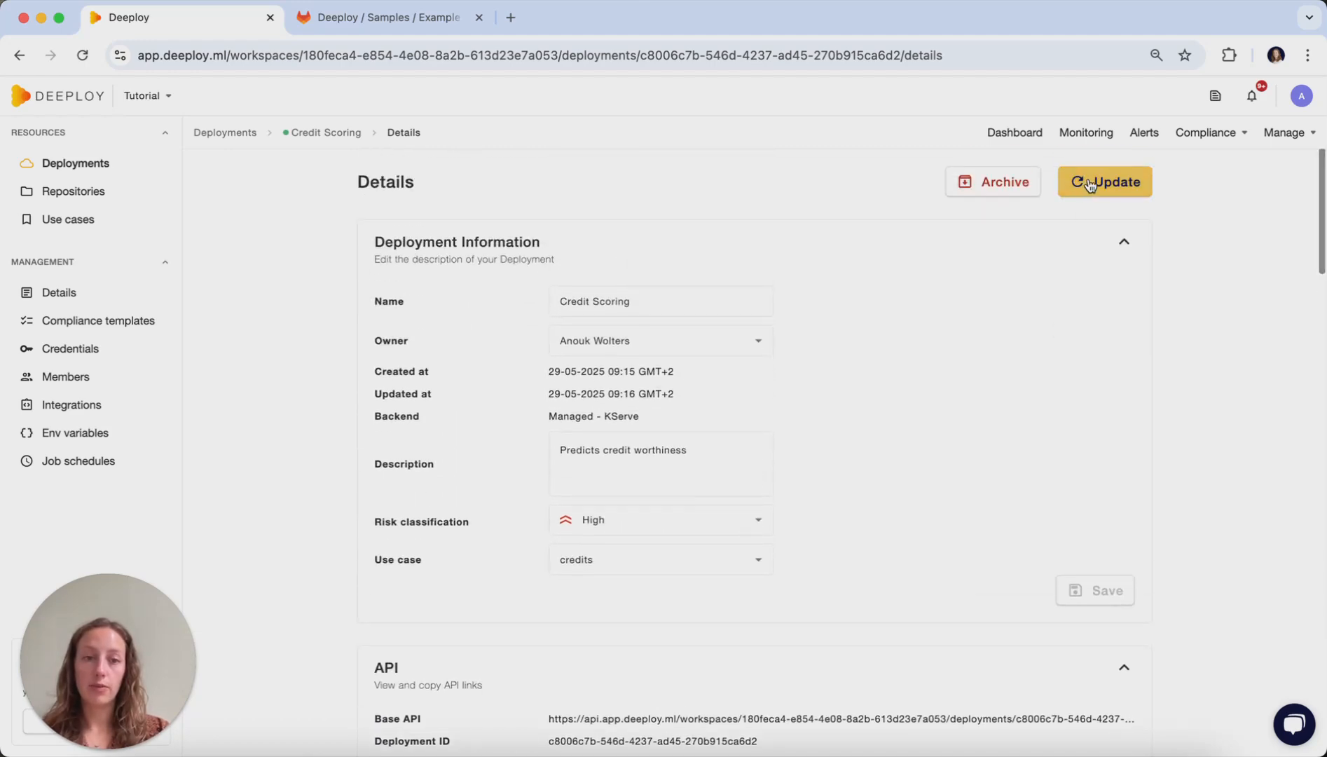